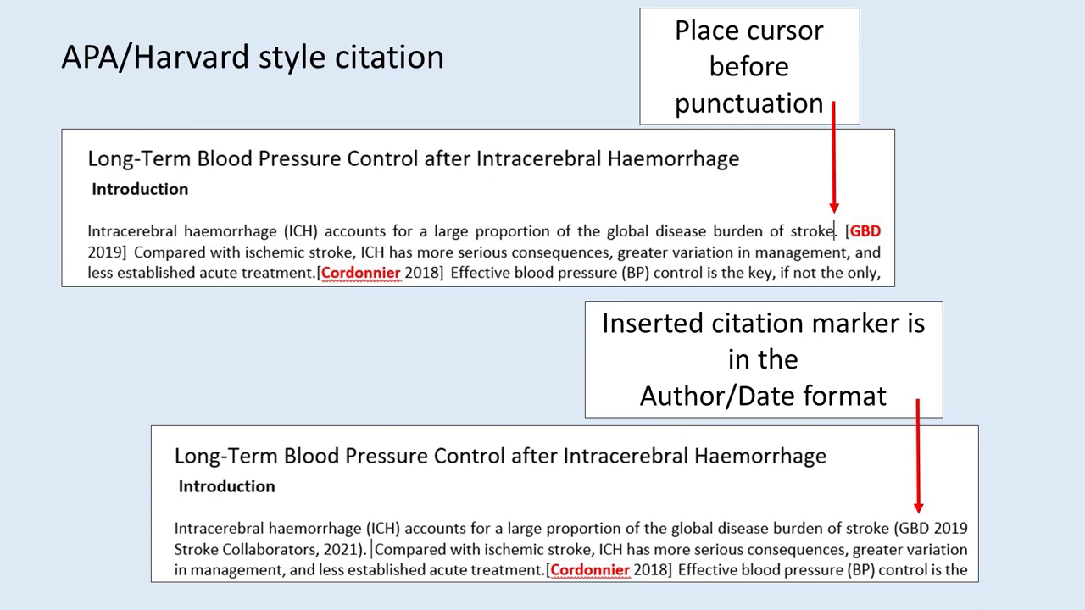
{"action": "key", "text": "Right"}
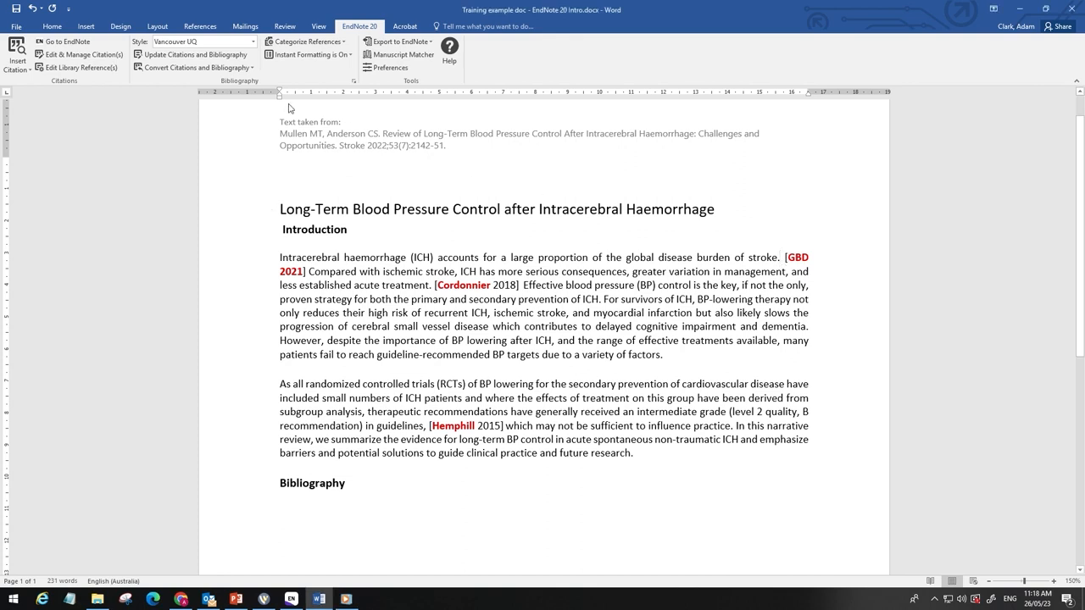
Step: Insert the GBD 2019 Stroke Collaborators reference from the 1. Intro group as a citation after "stroke."
{"action": "left_click", "coordinate": [71, 45]}
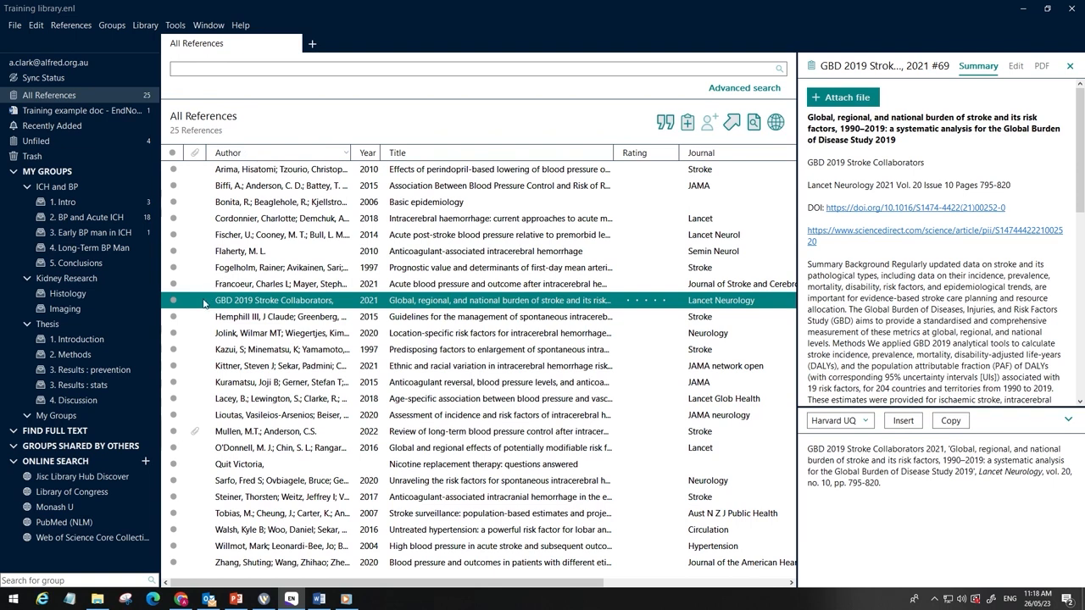
{"action": "left_click", "coordinate": [75, 203]}
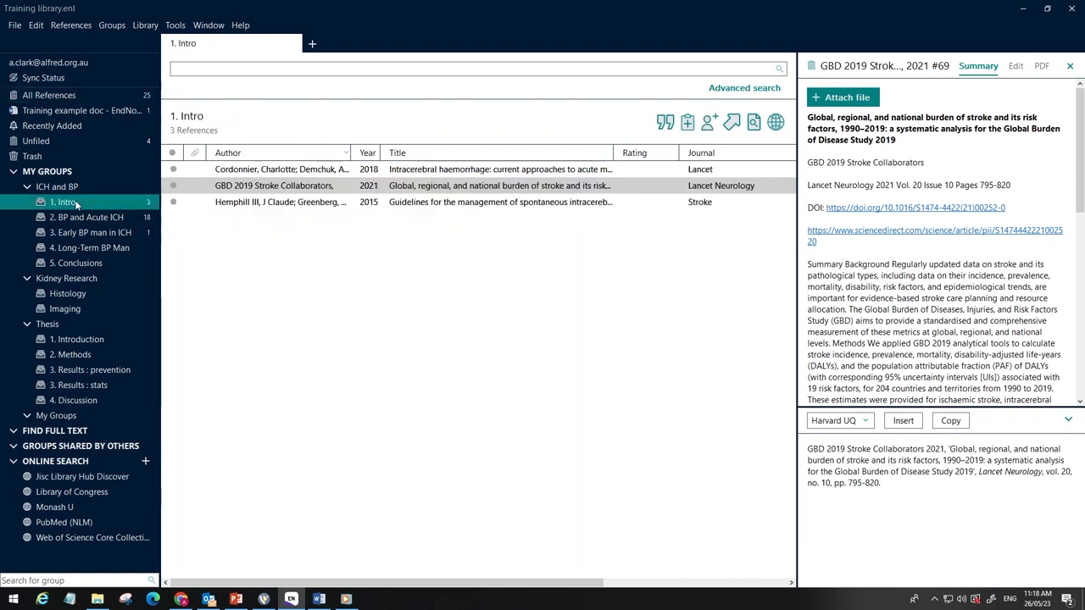
{"action": "left_click", "coordinate": [199, 190]}
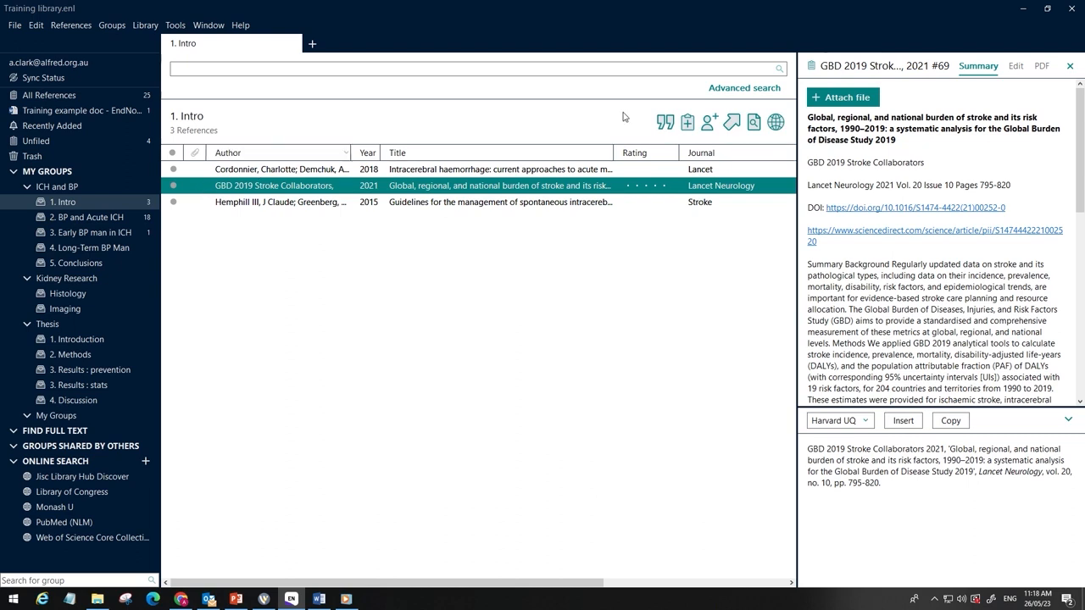
{"action": "left_click", "coordinate": [665, 123]}
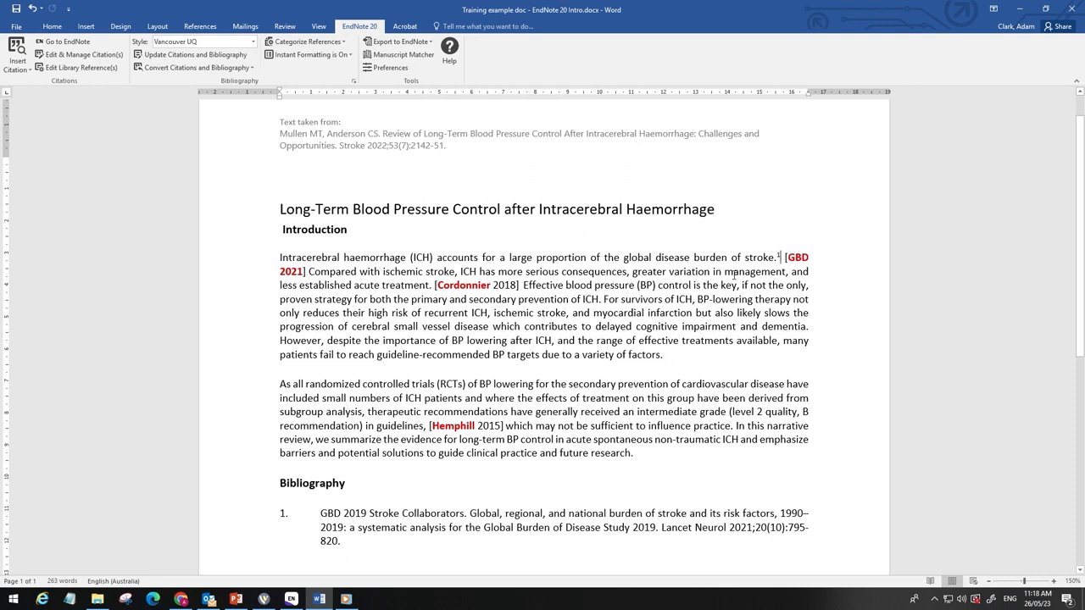
Step: Delete the "[GBD 2021]" placeholder text following the new citation
{"action": "left_click_drag", "start_coordinate": [783, 257], "coordinate": [309, 271]}
{"action": "key", "text": "Delete"}
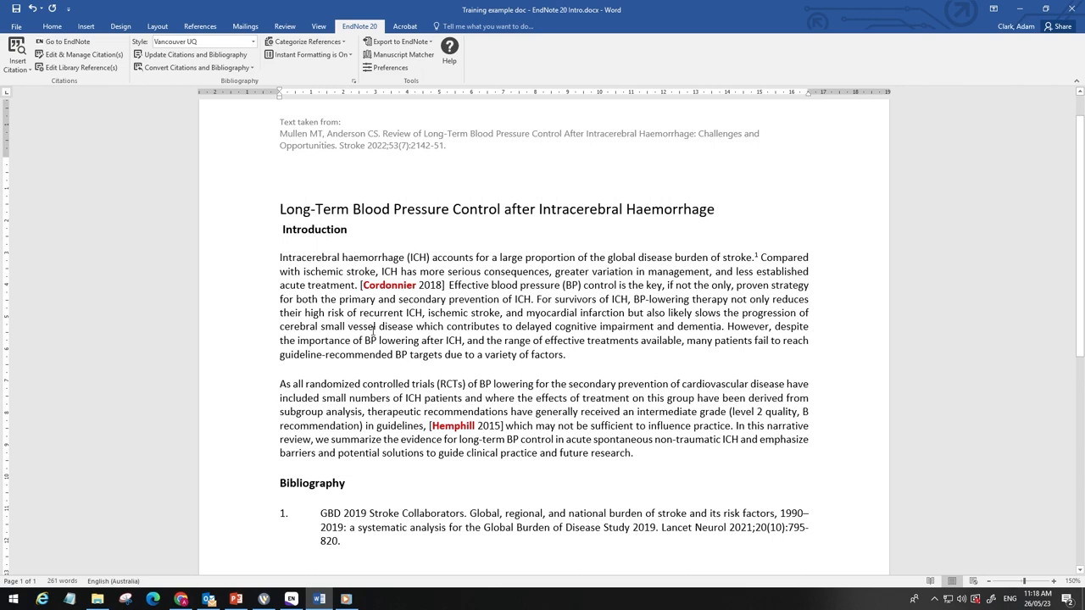
{"action": "key", "text": "BackSpace"}
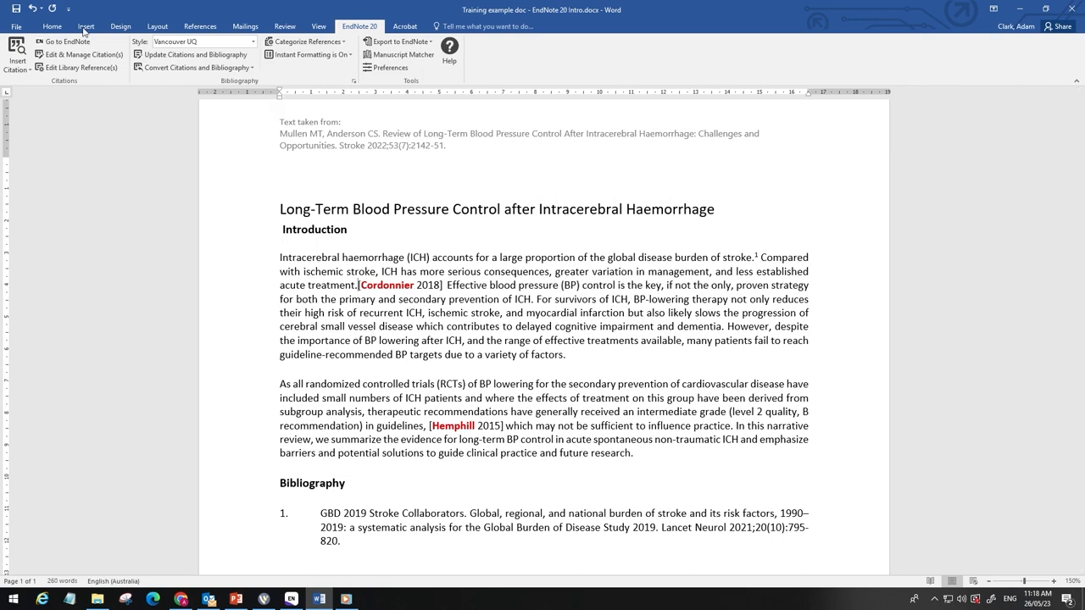
Step: Search the library for Cordonnier and insert that 2018 reference as a citation after "treatment."
{"action": "left_click", "coordinate": [19, 48]}
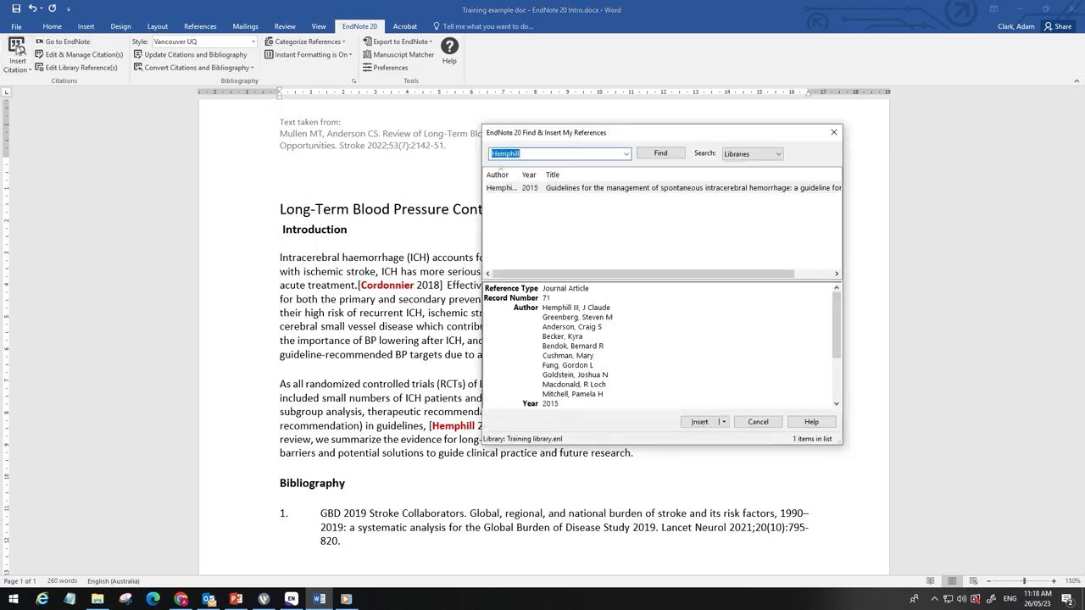
{"action": "type", "text": "Cordonnier"}
{"action": "left_click", "coordinate": [665, 153]}
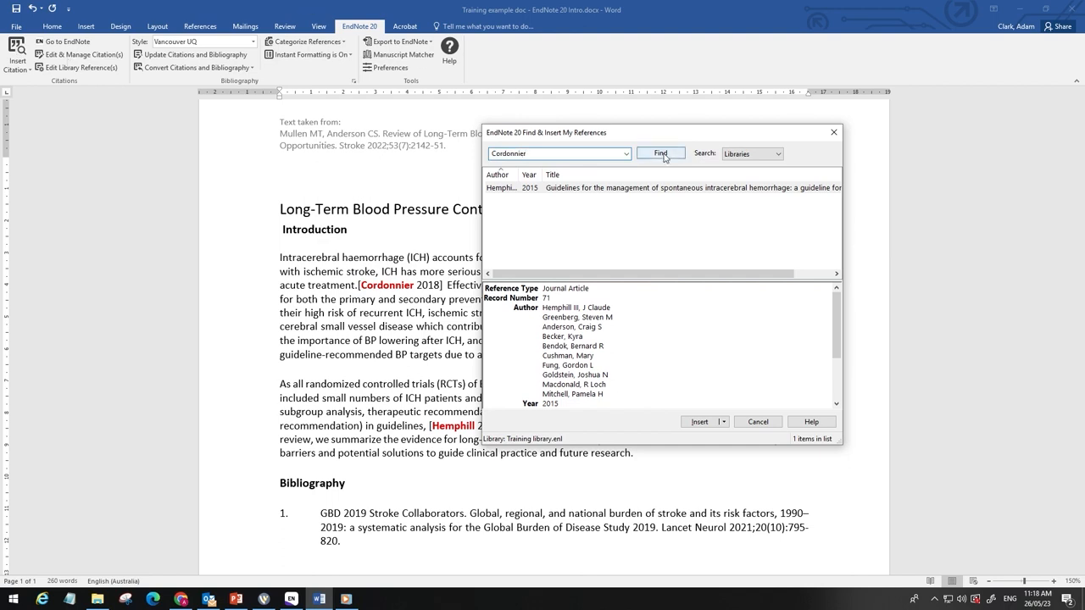
{"action": "left_click", "coordinate": [696, 421]}
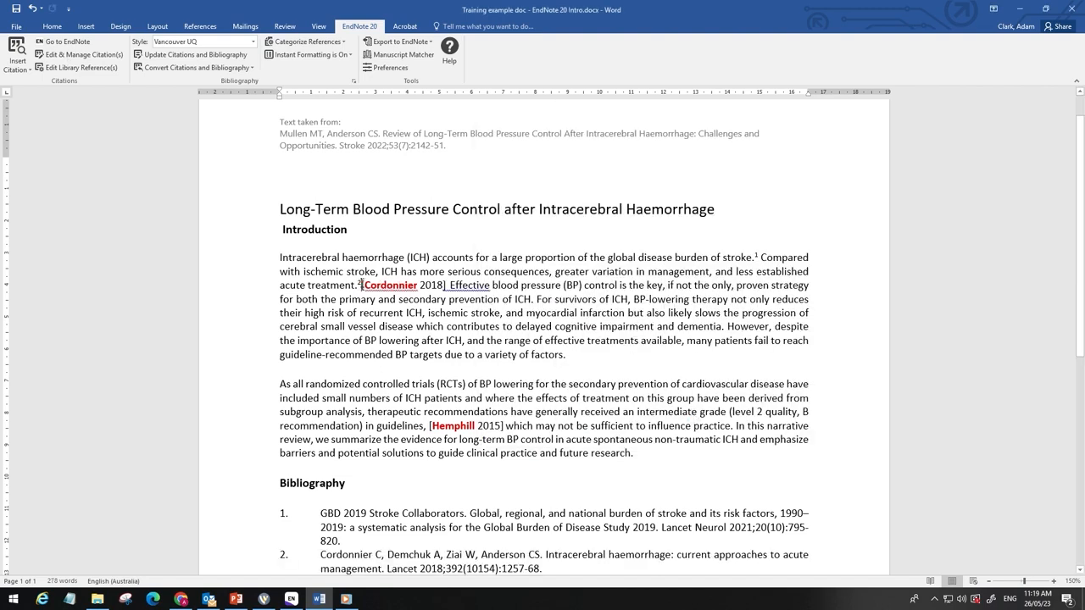
Step: Delete the "[Cordonnier 2018]" placeholder text after the new citation
{"action": "left_click_drag", "start_coordinate": [360, 285], "coordinate": [449, 285]}
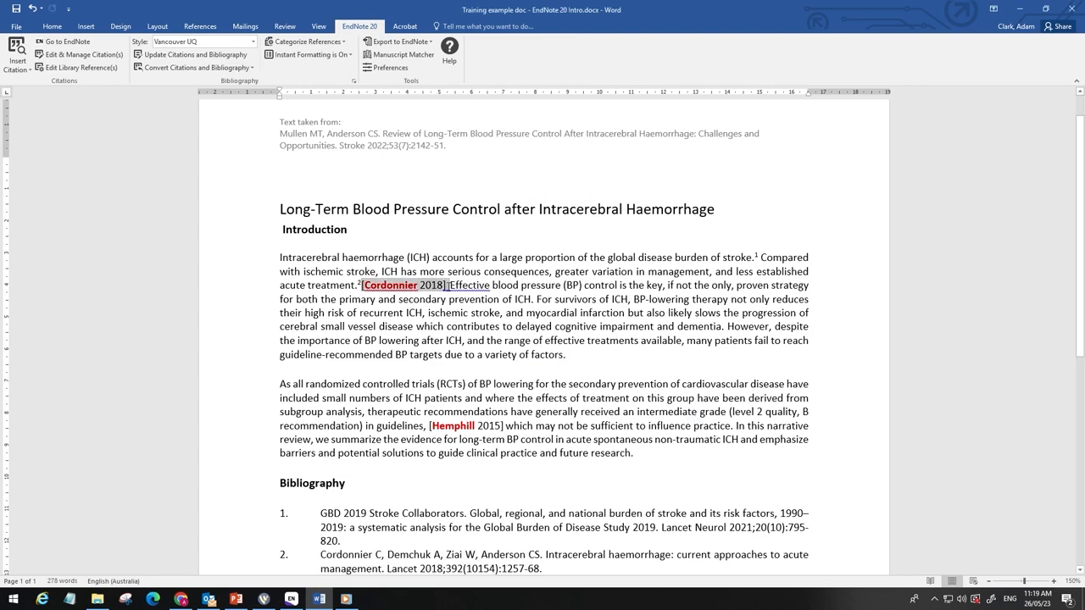
{"action": "key", "text": "Delete"}
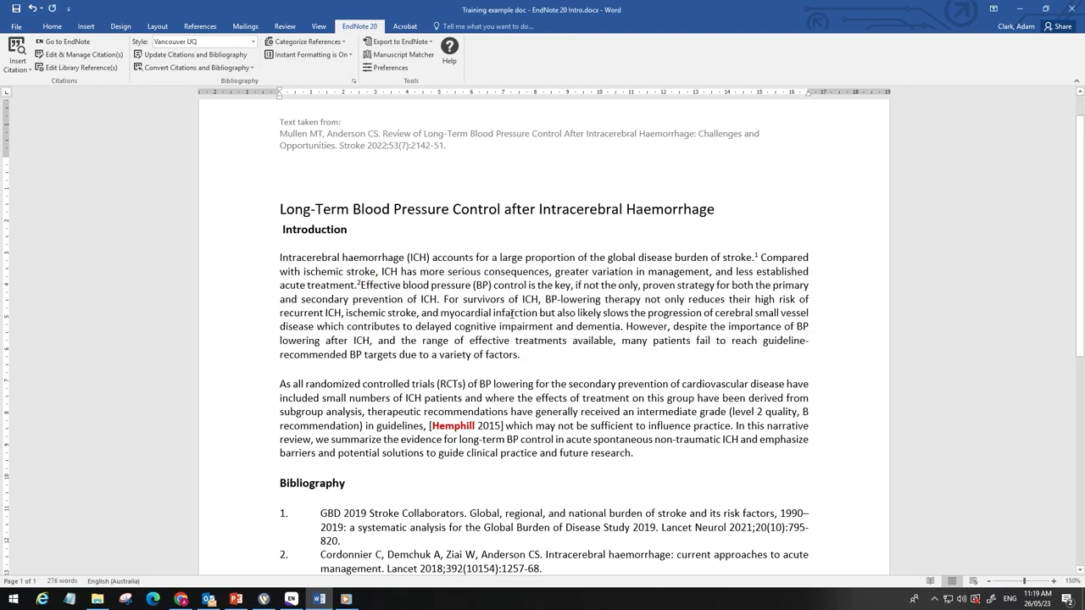
Step: Insert the Hemphill 2015 reference as a citation after "guidelines," in the second paragraph
{"action": "left_click", "coordinate": [478, 426]}
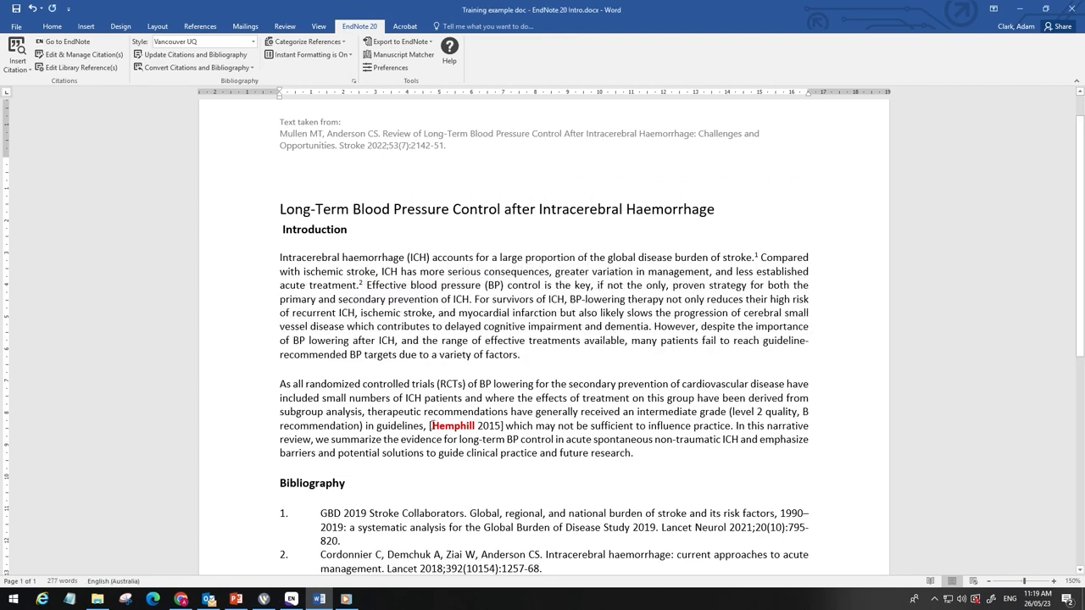
{"action": "left_click_drag", "start_coordinate": [431, 426], "coordinate": [477, 425]}
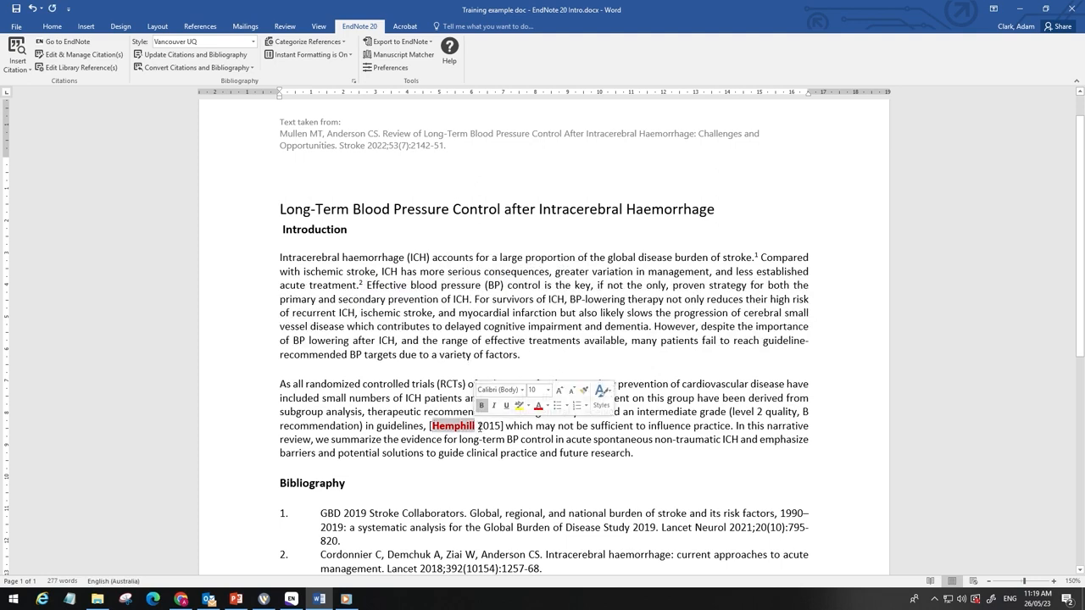
{"action": "left_click", "coordinate": [427, 425]}
{"action": "left_click", "coordinate": [16, 49]}
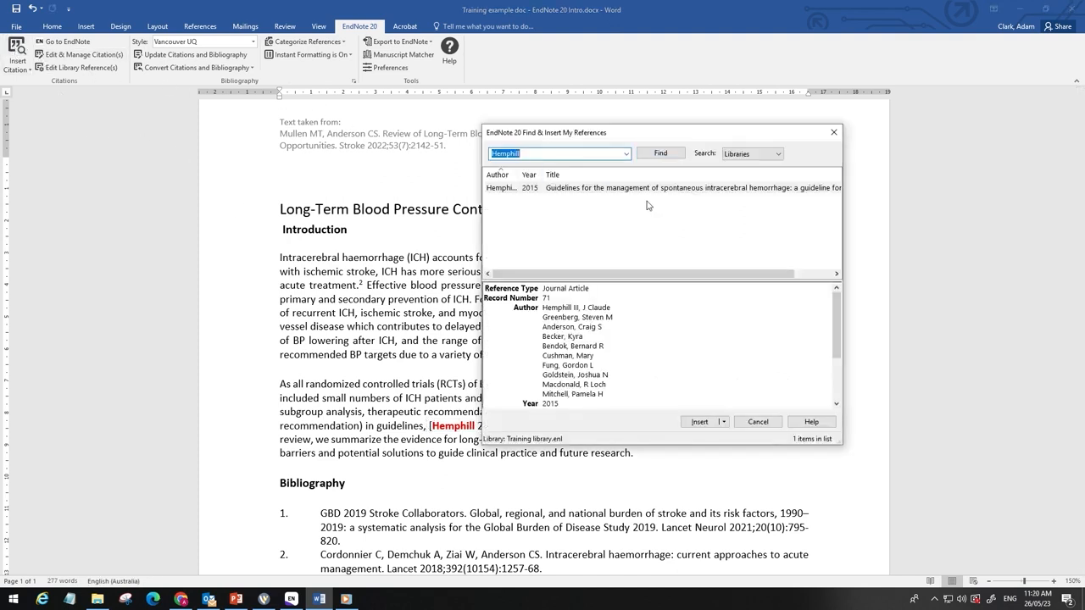
{"action": "left_click", "coordinate": [702, 422]}
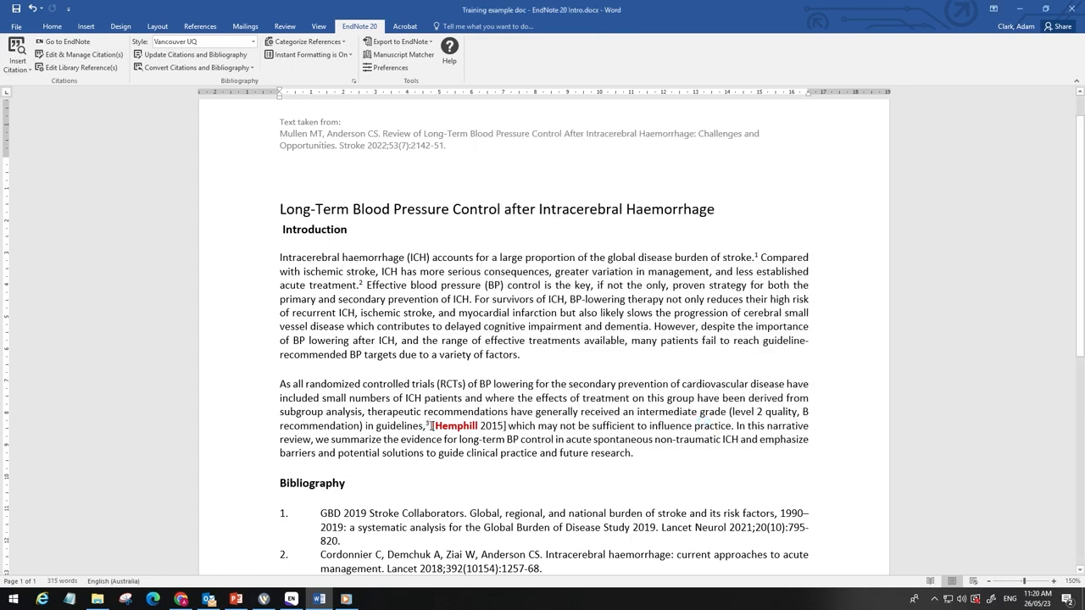
Step: Delete the "[Hemphill 2015]" placeholder text after the new citation
{"action": "left_click_drag", "start_coordinate": [431, 425], "coordinate": [506, 426]}
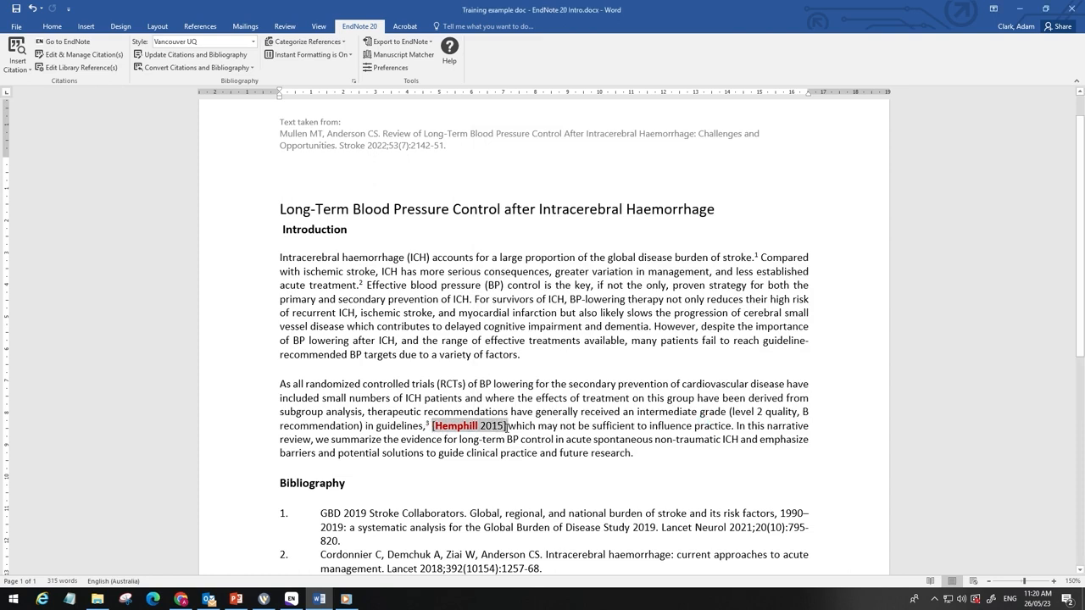
{"action": "key", "text": "Delete"}
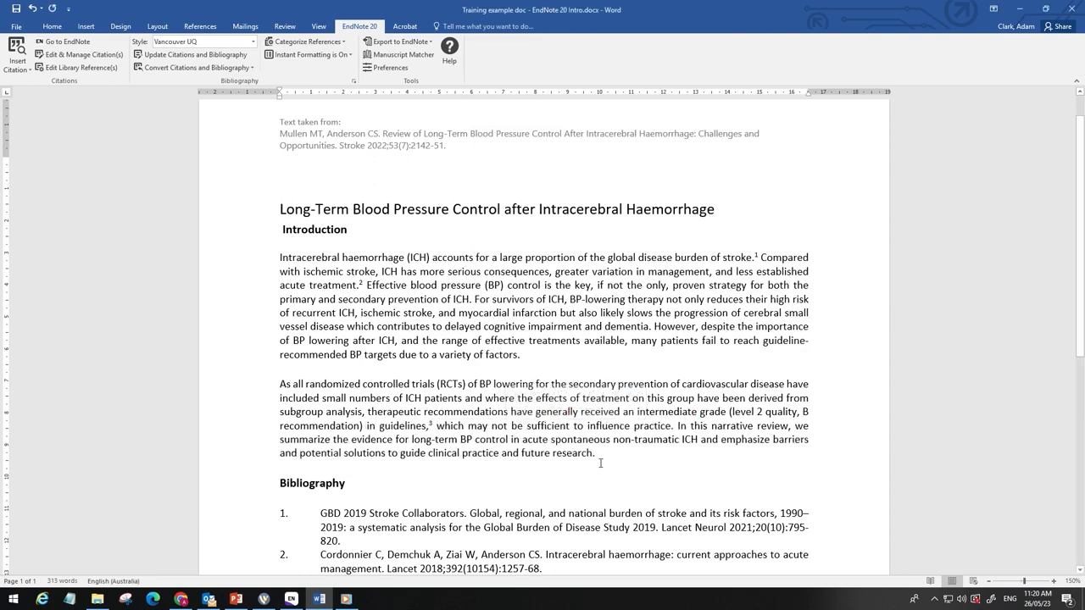
{"action": "scroll", "coordinate": [600, 463], "scroll_direction": "down", "scroll_amount": 3}
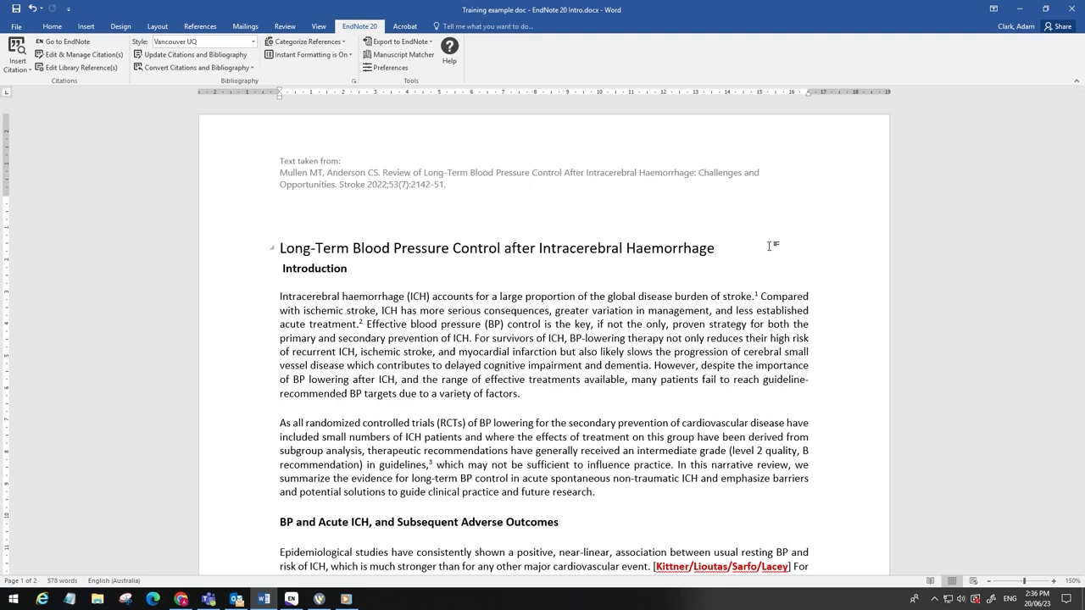
Step: Convert the document's citations to unformatted citations and select the first temporary citation
{"action": "left_click", "coordinate": [245, 68]}
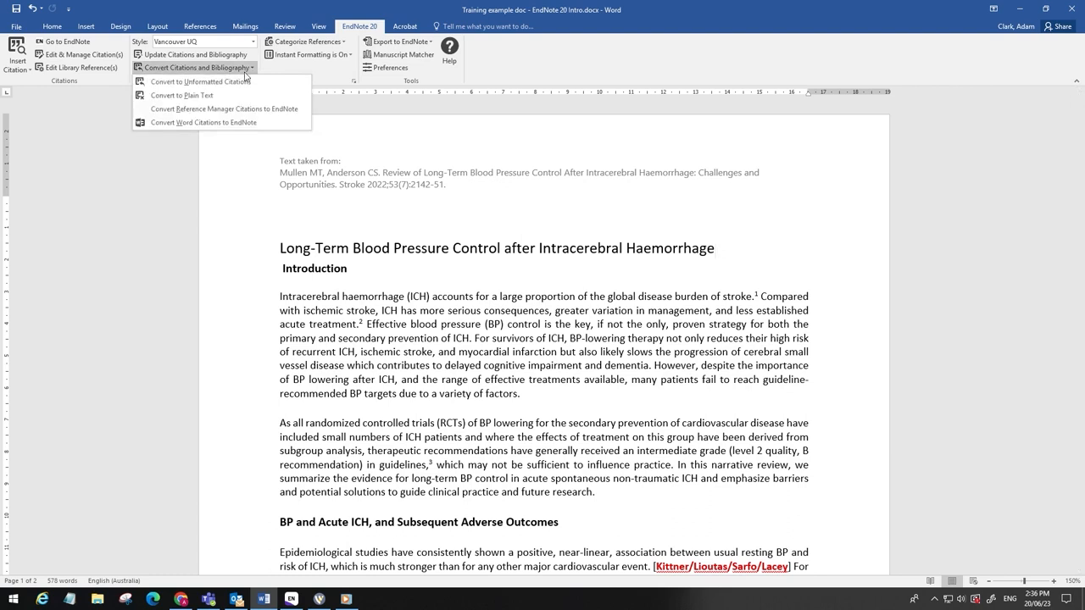
{"action": "left_click", "coordinate": [246, 82]}
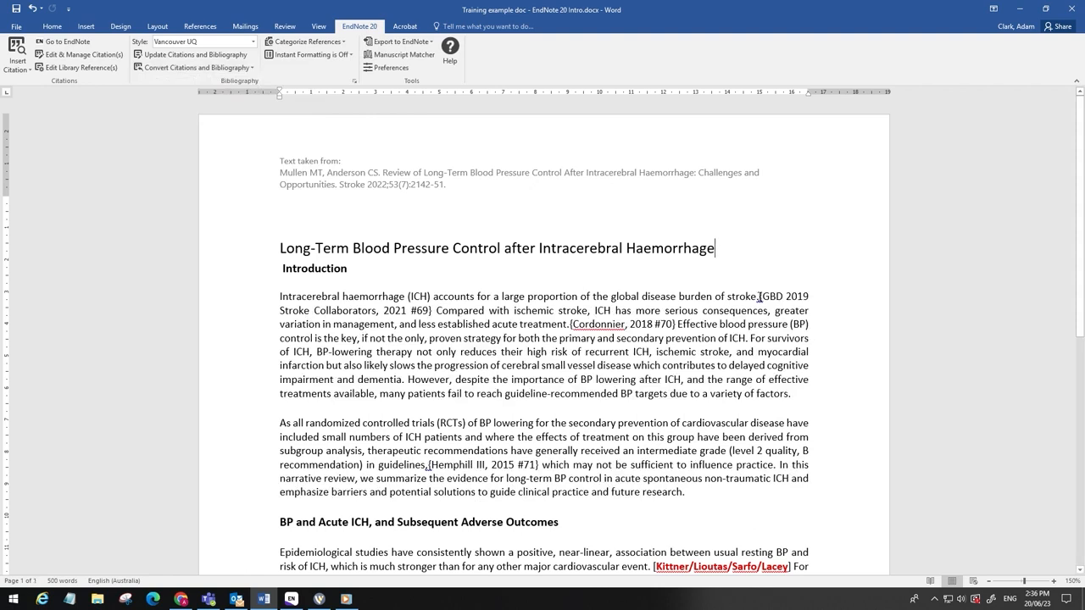
{"action": "left_click_drag", "start_coordinate": [759, 297], "coordinate": [434, 310]}
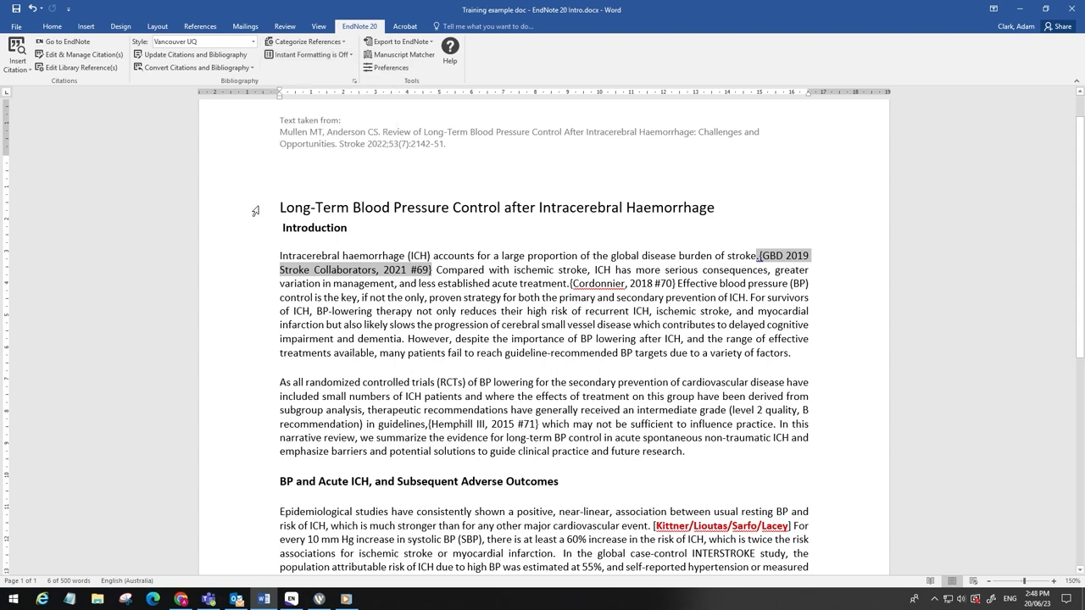
Step: Update the citations and bibliography to reformat them, leaving Instant Formatting turned off
{"action": "left_click", "coordinate": [211, 56]}
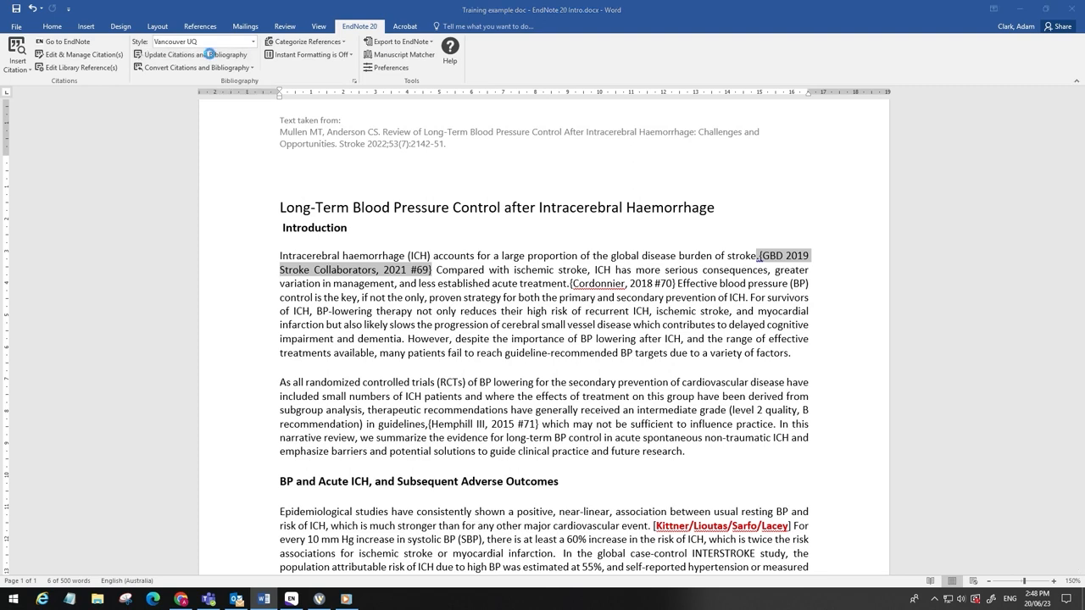
{"action": "left_click", "coordinate": [347, 56]}
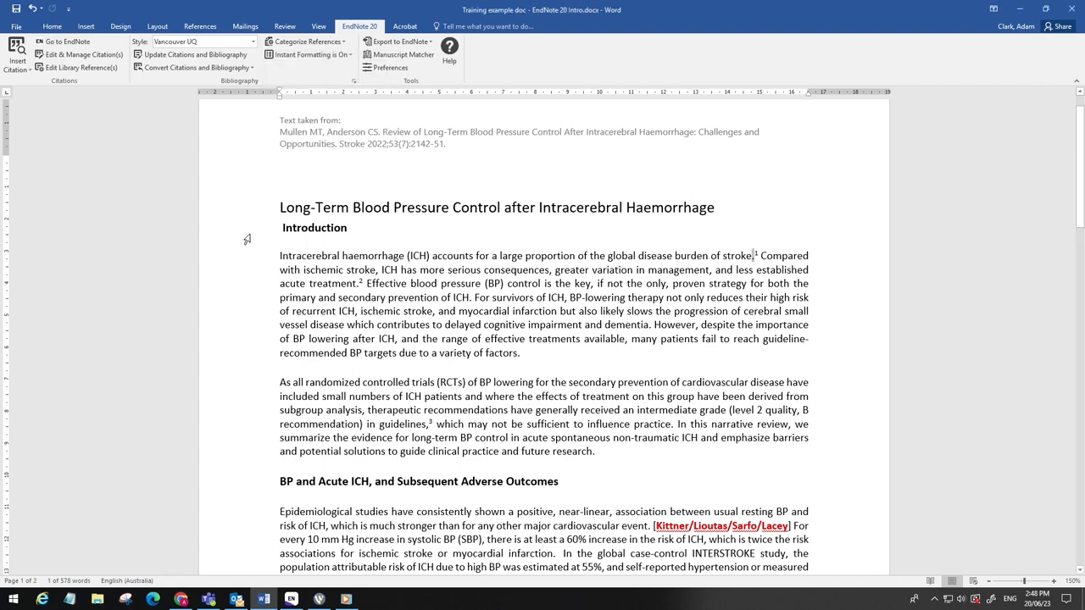
{"action": "left_click", "coordinate": [347, 55]}
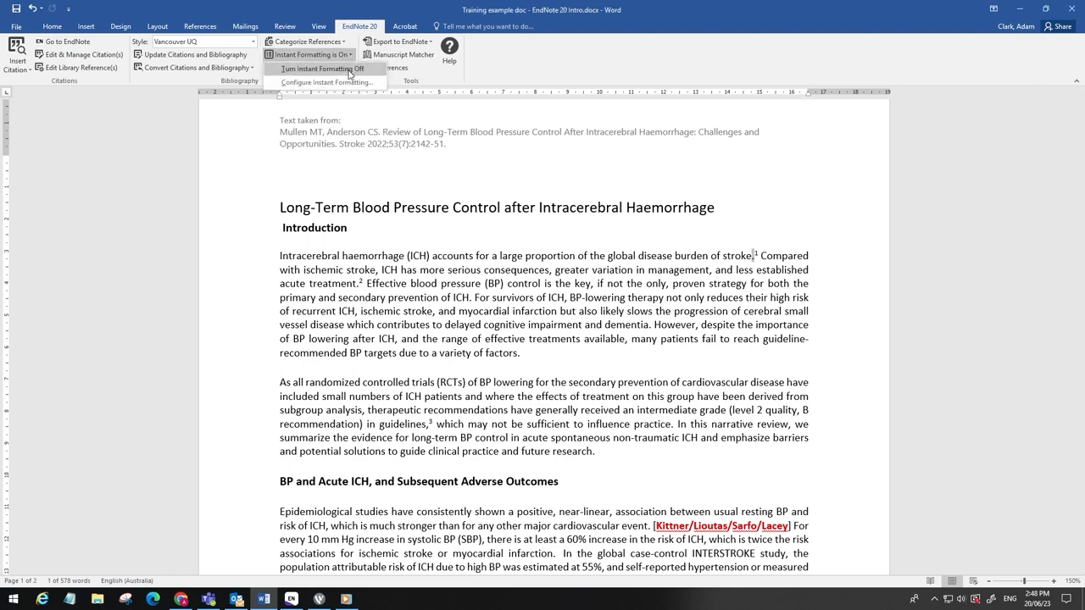
{"action": "left_click", "coordinate": [348, 71]}
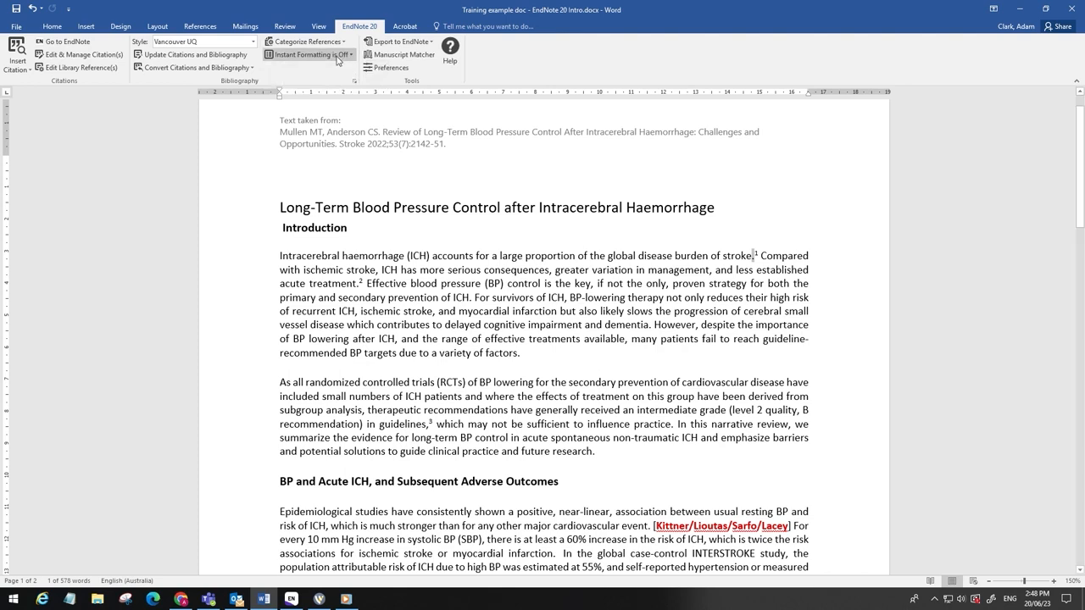
Step: Insert the selected Tobias 2007 reference from the library as a citation after "future research."
{"action": "left_click", "coordinate": [616, 458]}
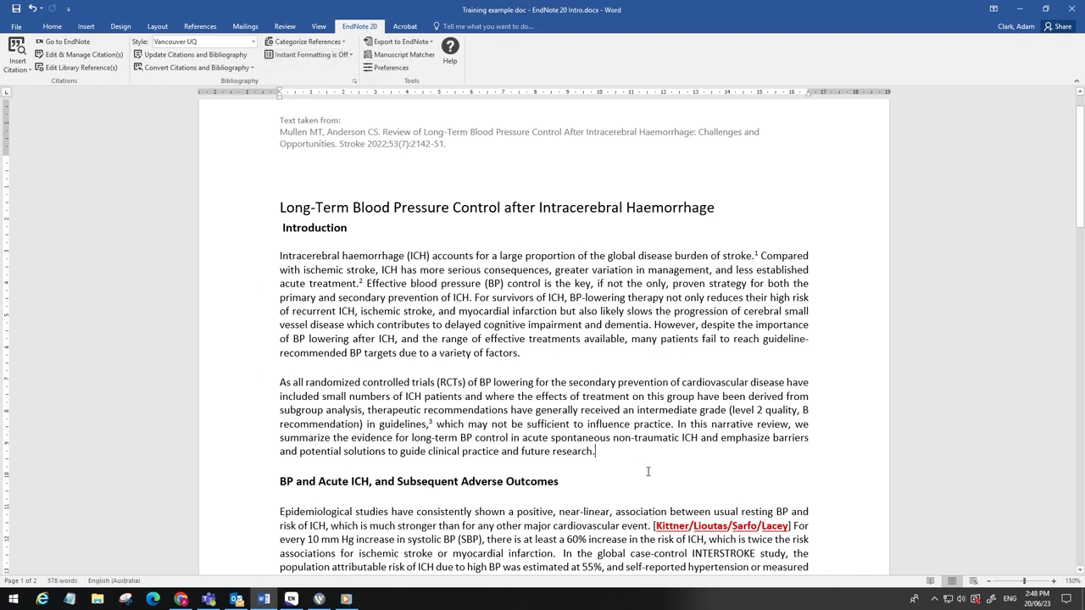
{"action": "left_click", "coordinate": [290, 599]}
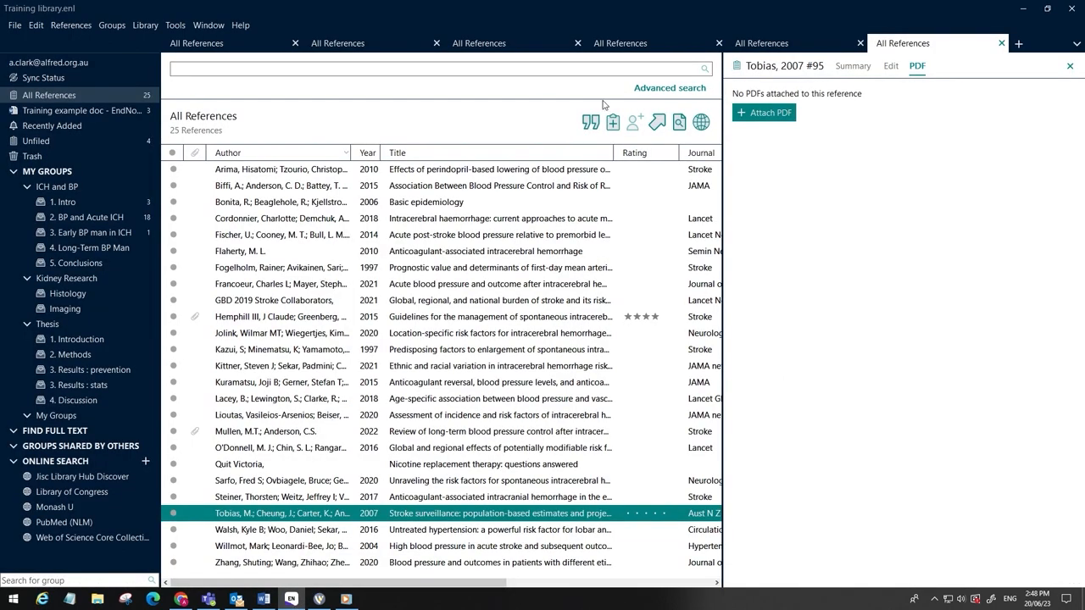
{"action": "left_click", "coordinate": [590, 123]}
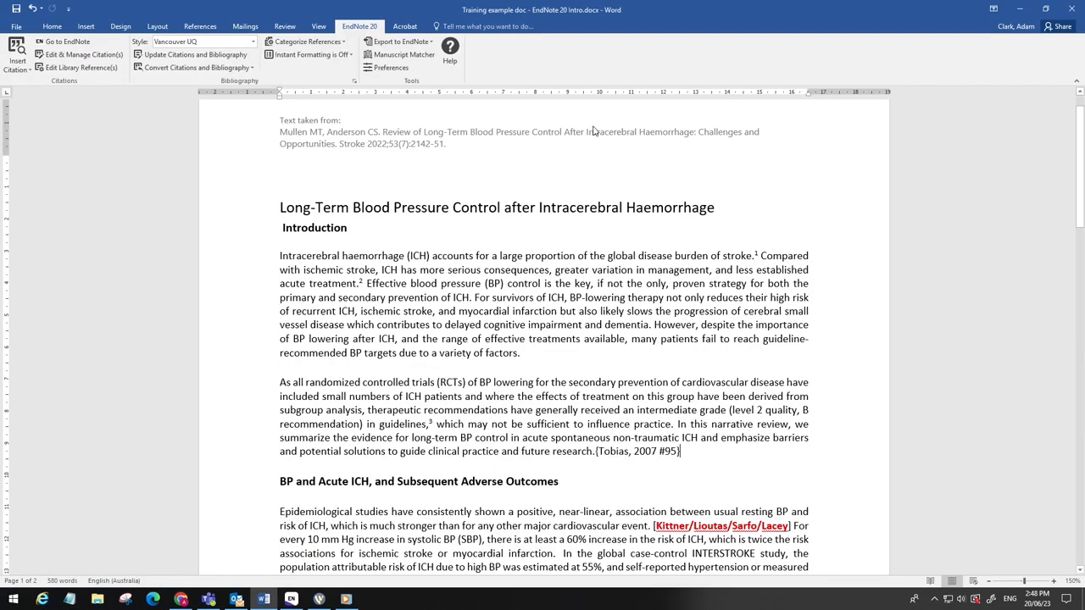
Step: Update the citations and bibliography to format the temporary Tobias citation
{"action": "left_click_drag", "start_coordinate": [595, 451], "coordinate": [683, 462]}
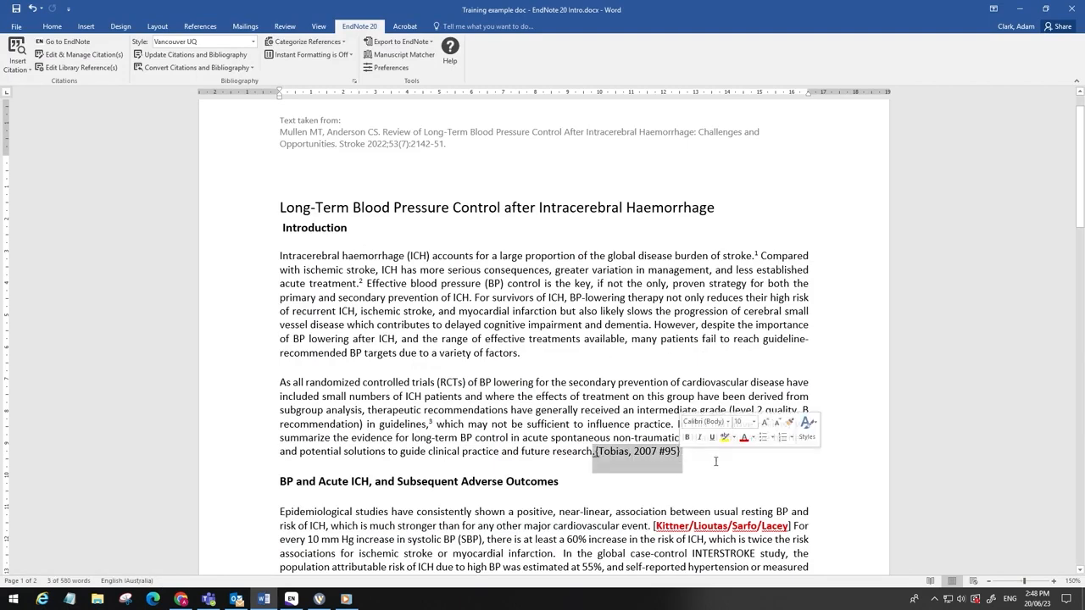
{"action": "left_click", "coordinate": [716, 461]}
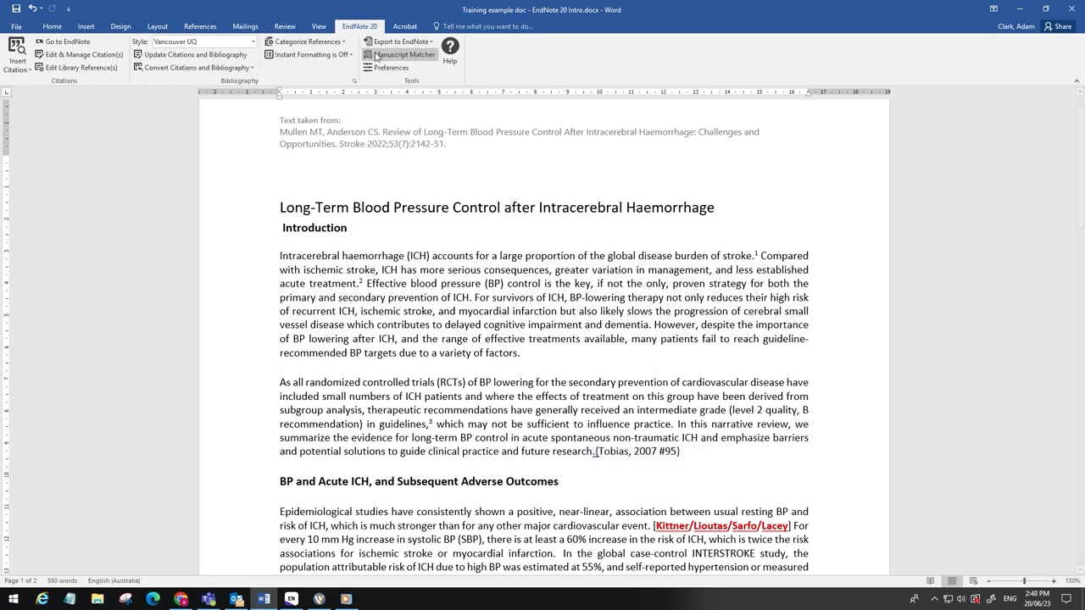
{"action": "left_click", "coordinate": [232, 56]}
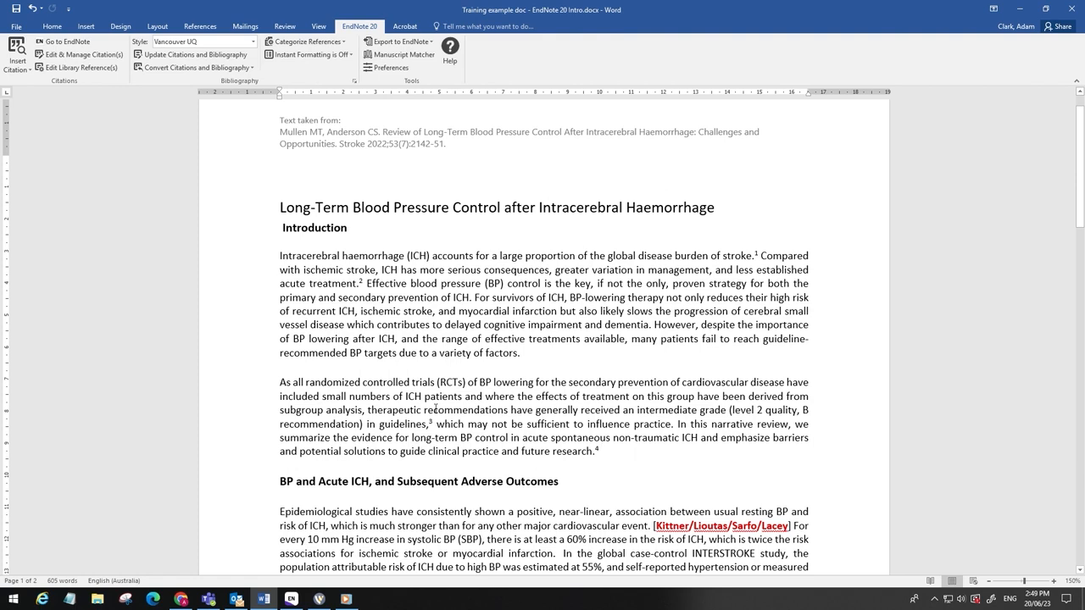
Step: Open the Edit & Manage Citations dialog for the citation after "guidelines," and close it without changes
{"action": "left_click", "coordinate": [431, 419]}
{"action": "left_click", "coordinate": [431, 420]}
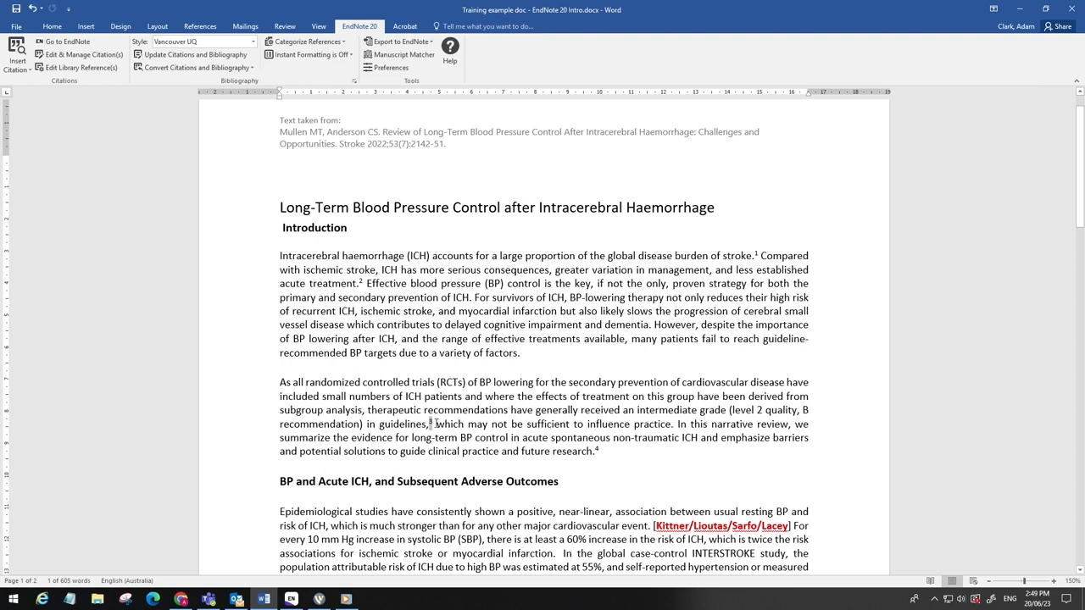
{"action": "left_click", "coordinate": [95, 56]}
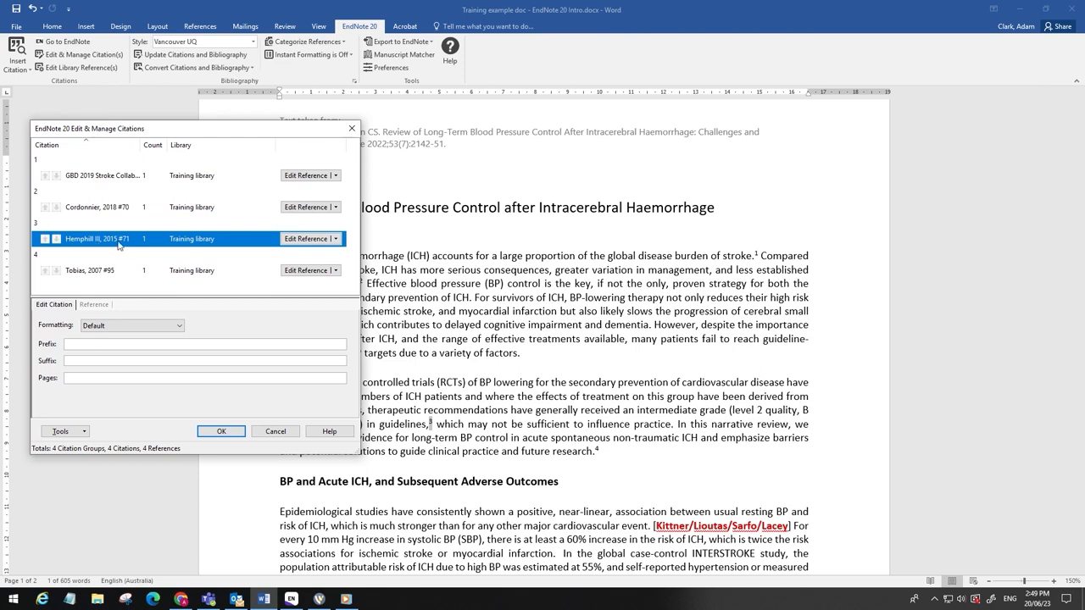
{"action": "left_click", "coordinate": [275, 431]}
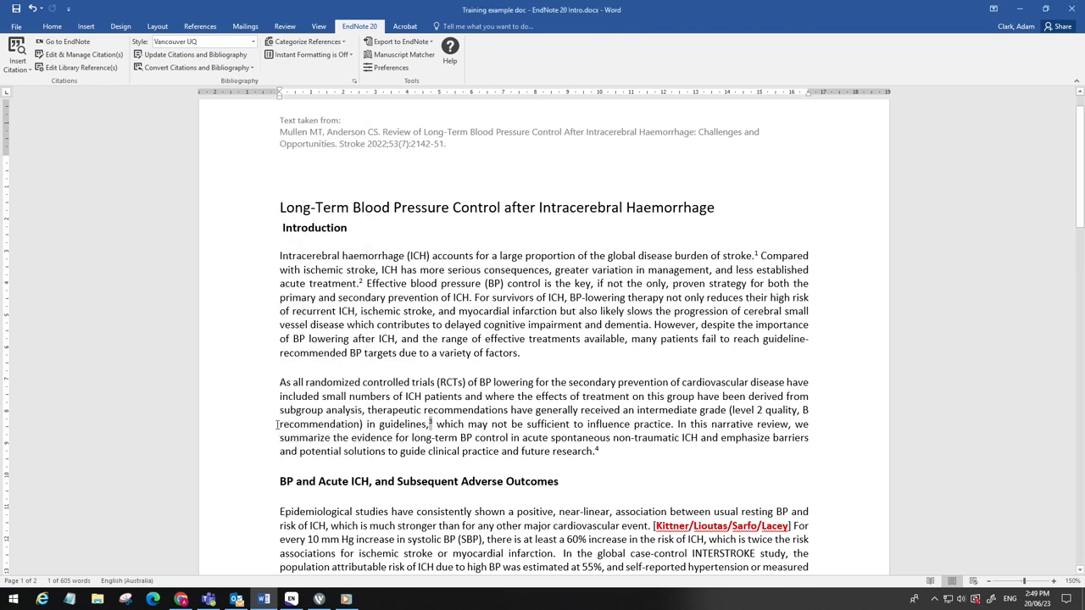
Step: Open the library reference for the citation after "guidelines," and review its Notes field and attached PDF
{"action": "left_click", "coordinate": [97, 67]}
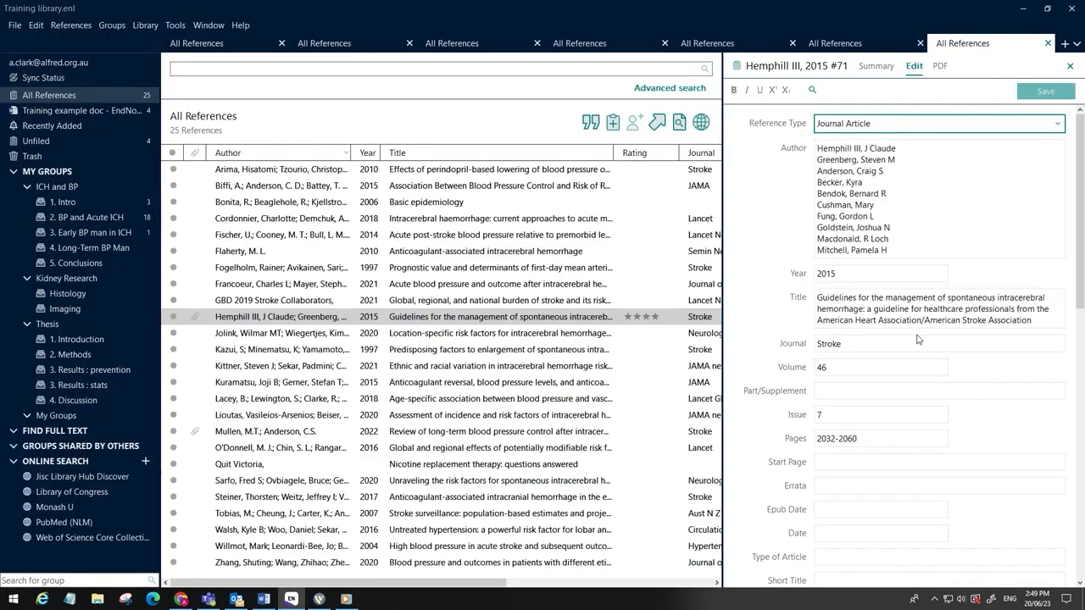
{"action": "scroll", "coordinate": [919, 337], "scroll_direction": "down", "scroll_amount": 5}
{"action": "scroll", "coordinate": [919, 337], "scroll_direction": "down", "scroll_amount": 5}
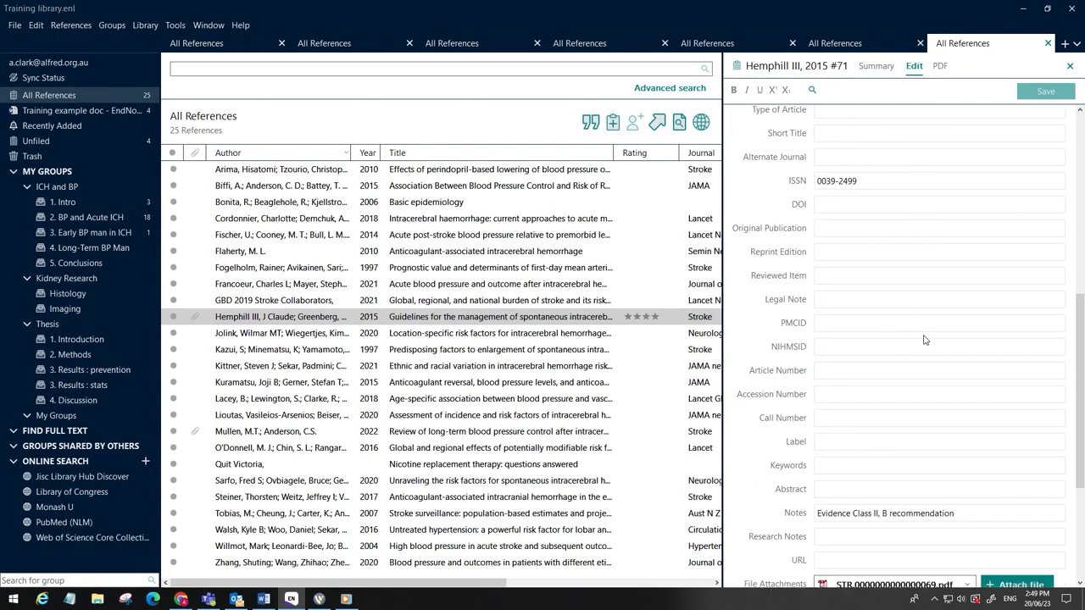
{"action": "left_click", "coordinate": [970, 457]}
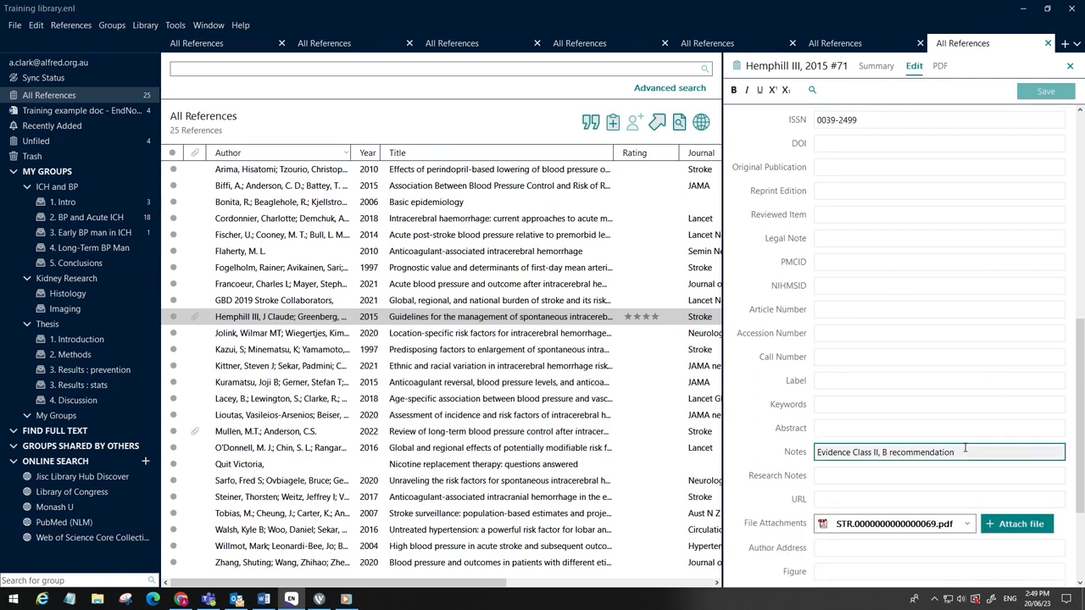
{"action": "left_click", "coordinate": [940, 67]}
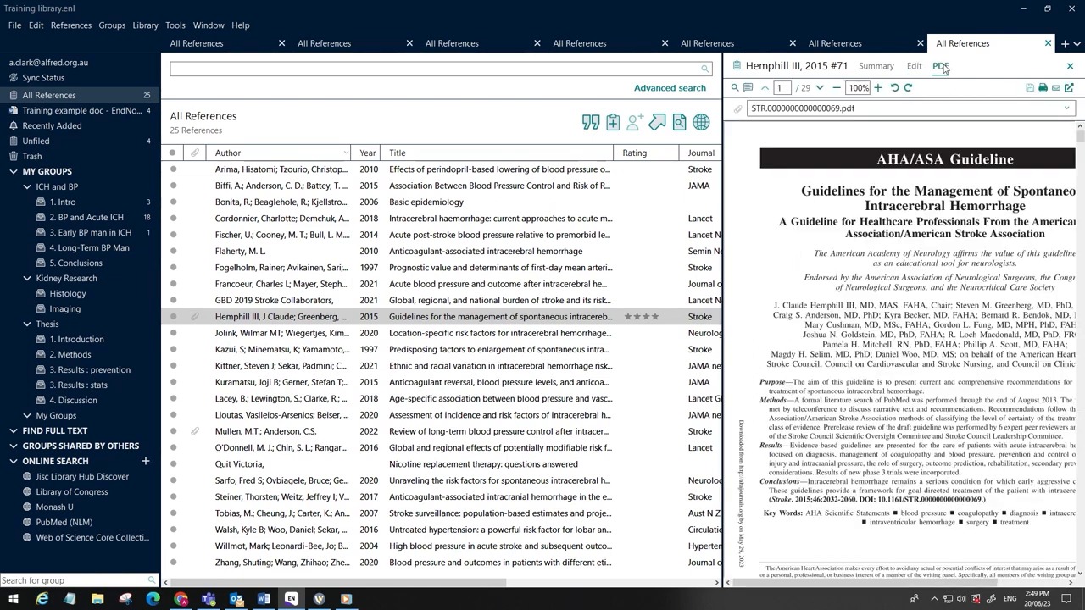
Step: Remove the Tobias 2007 citation after "future research." using Edit & Manage Citations
{"action": "left_click", "coordinate": [264, 600]}
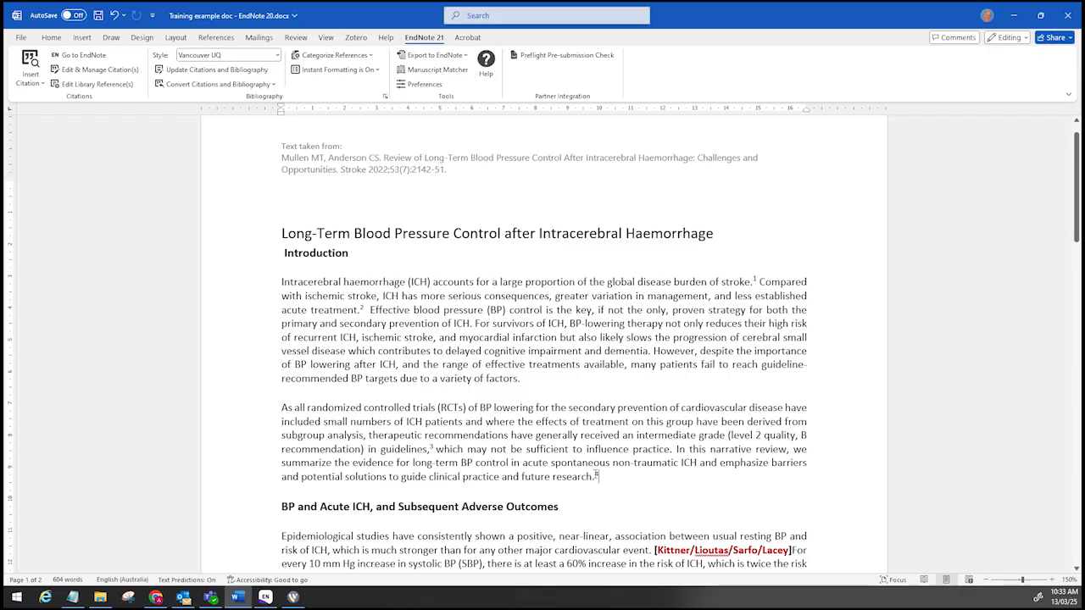
{"action": "double_click", "coordinate": [595, 476]}
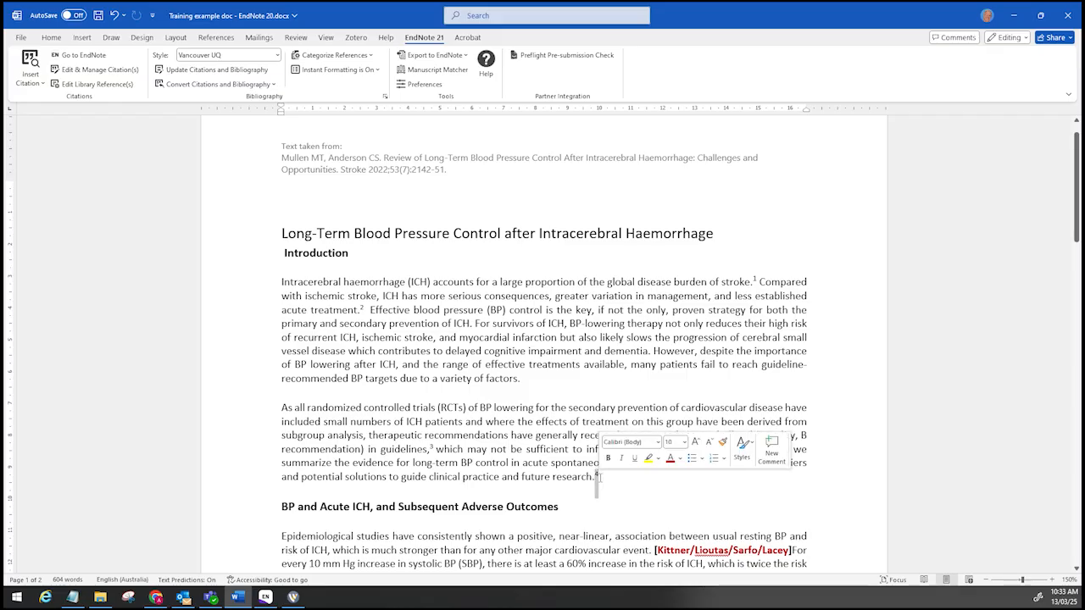
{"action": "left_click", "coordinate": [127, 69]}
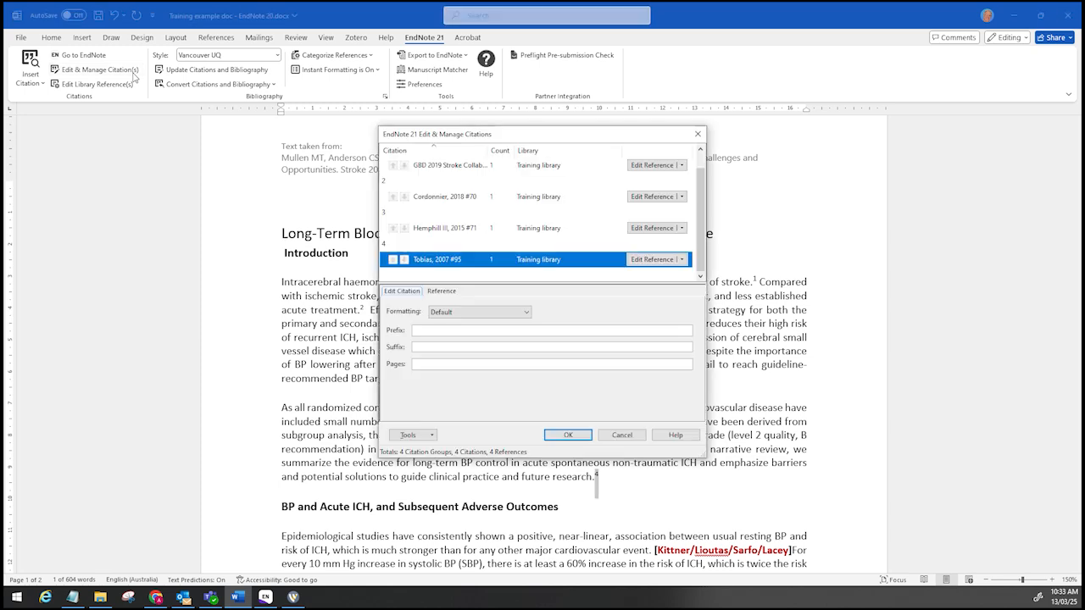
{"action": "left_click", "coordinate": [681, 259]}
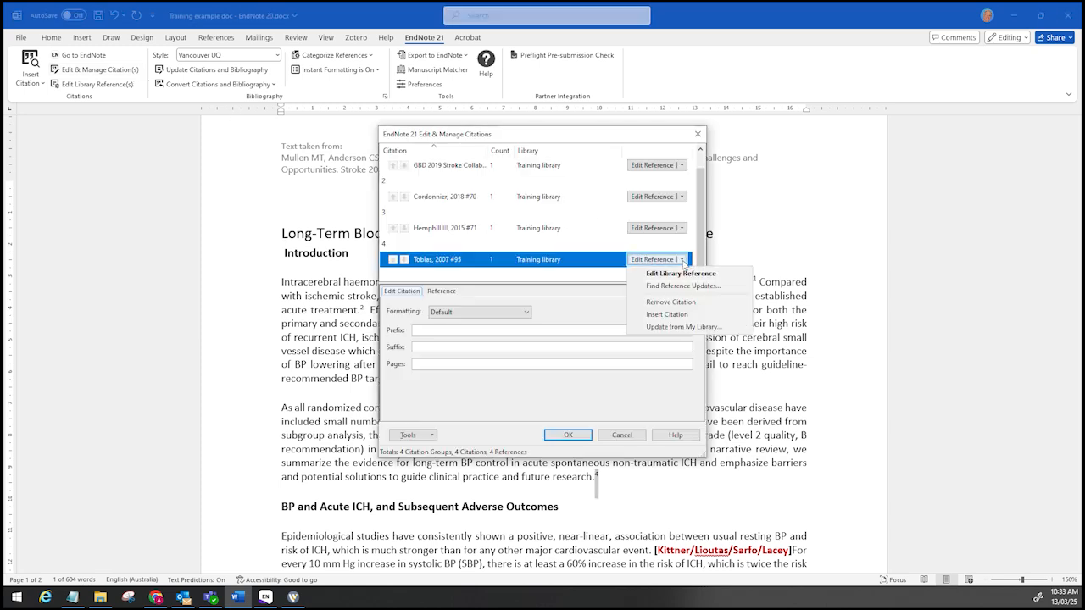
{"action": "left_click", "coordinate": [670, 303]}
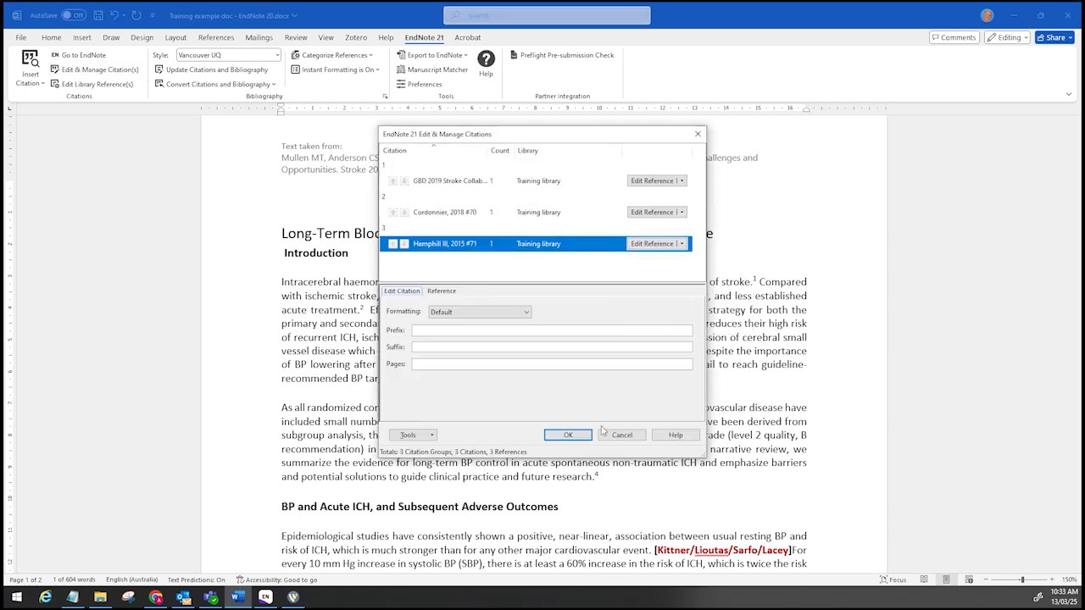
{"action": "left_click", "coordinate": [568, 435]}
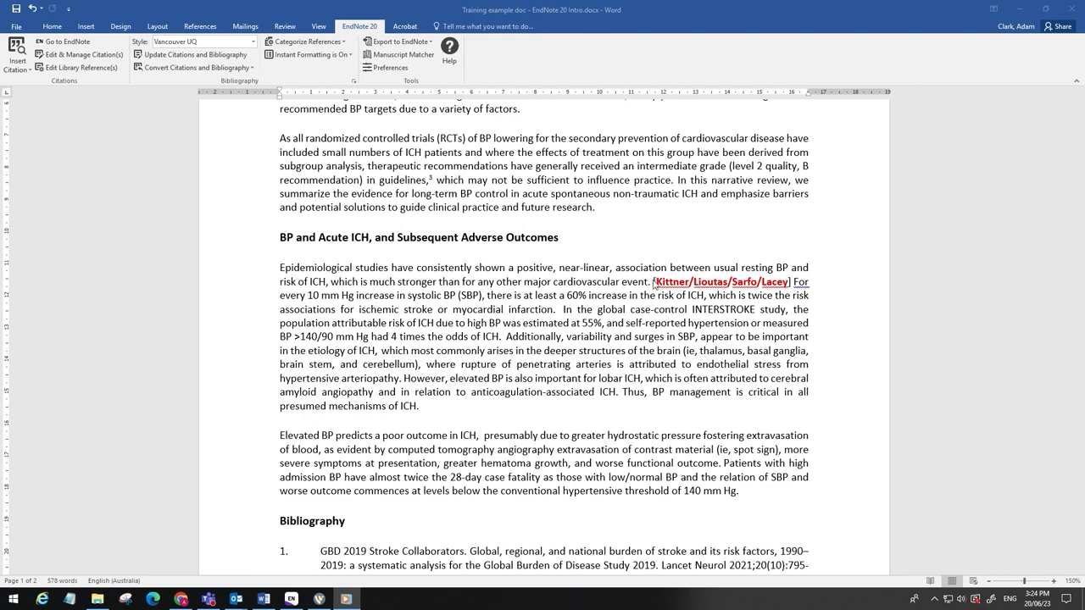
Step: Insert the Kittner, Lacey, Lioutas, Sarfo and Zhang references from the "2. BP and Acute ICH" group as a citation after "cardiovascular event."
{"action": "left_click", "coordinate": [795, 282]}
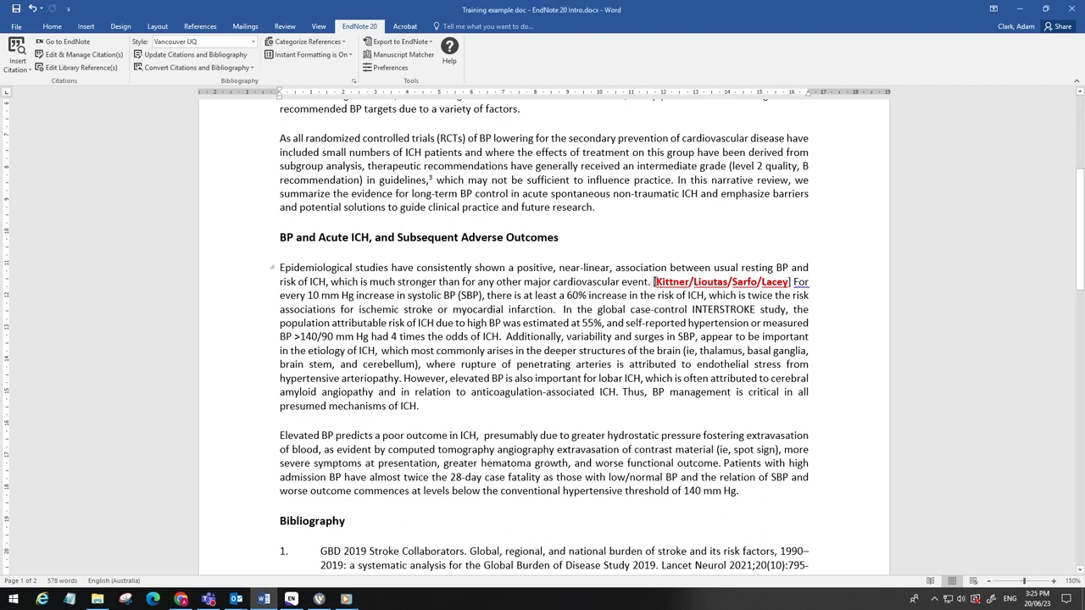
{"action": "left_click", "coordinate": [45, 42]}
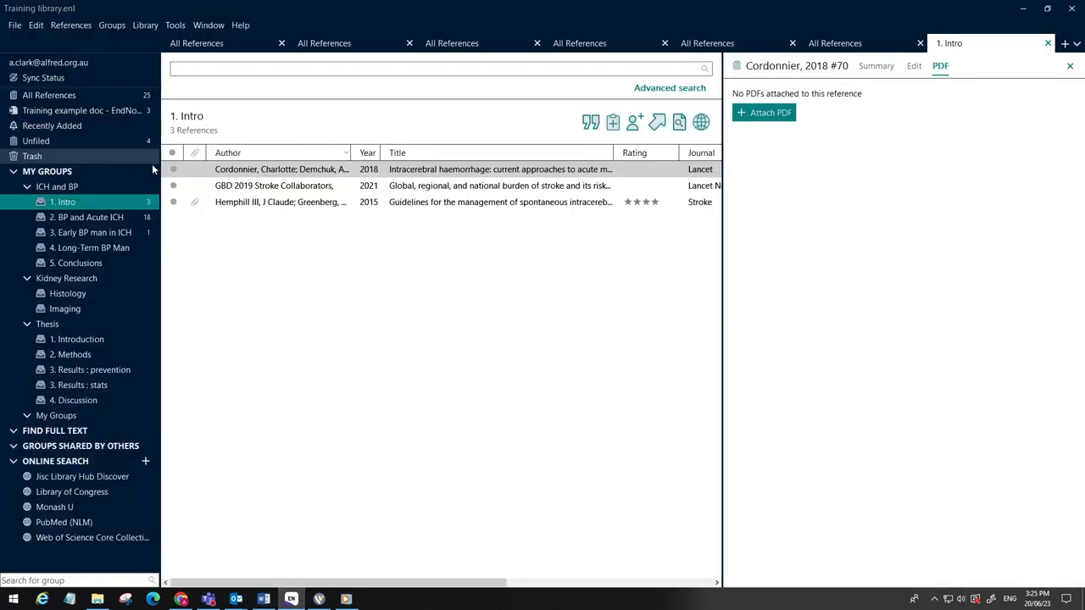
{"action": "left_click", "coordinate": [63, 218]}
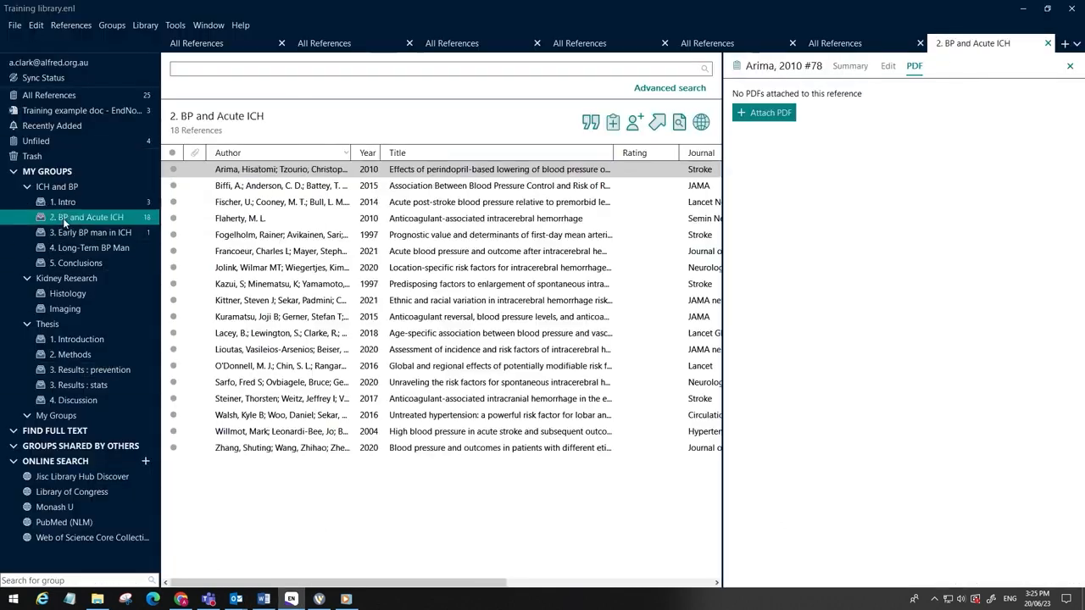
{"action": "left_click", "coordinate": [253, 302]}
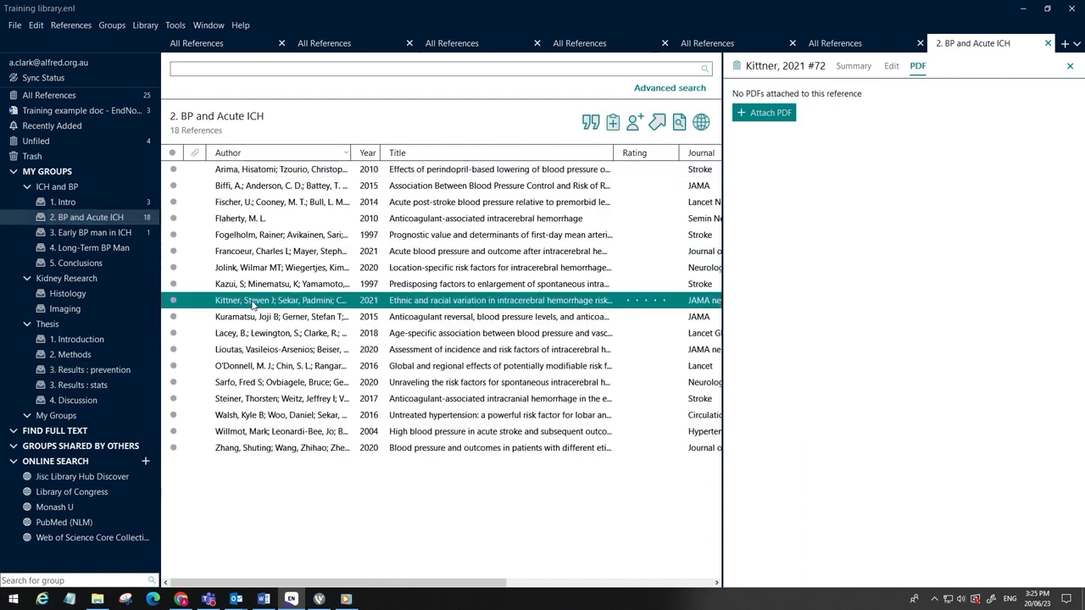
{"action": "left_click", "coordinate": [254, 335], "text": "ctrl"}
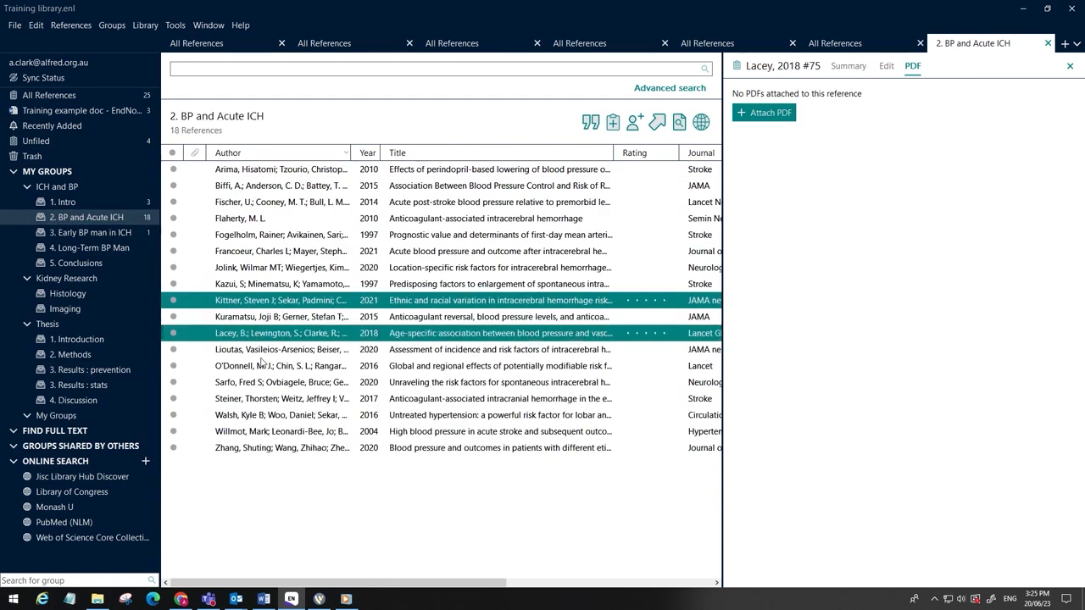
{"action": "left_click", "coordinate": [260, 351], "text": "ctrl"}
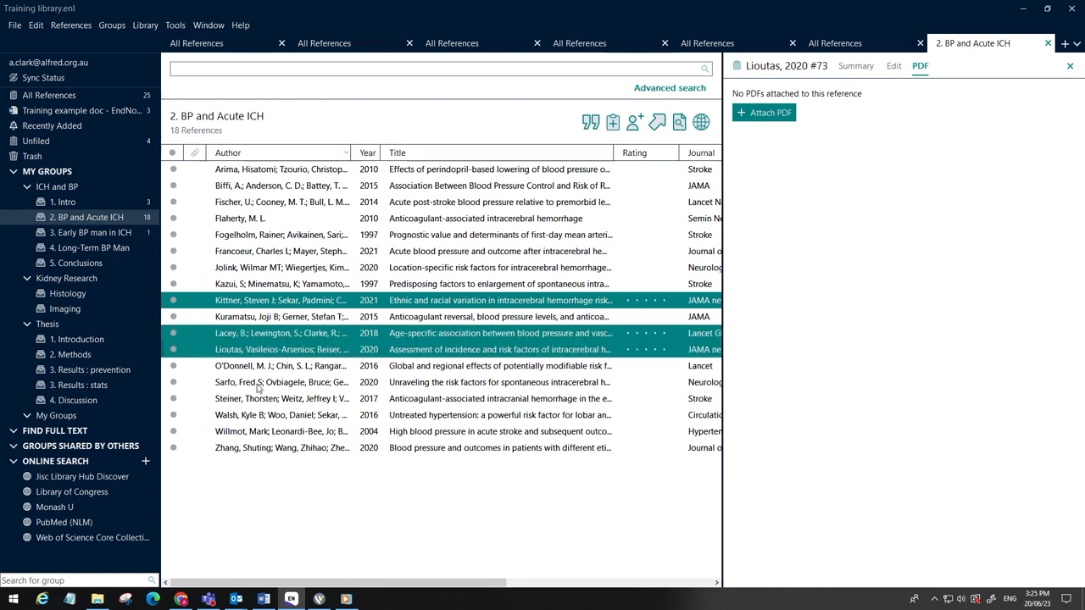
{"action": "left_click", "coordinate": [259, 383], "text": "ctrl"}
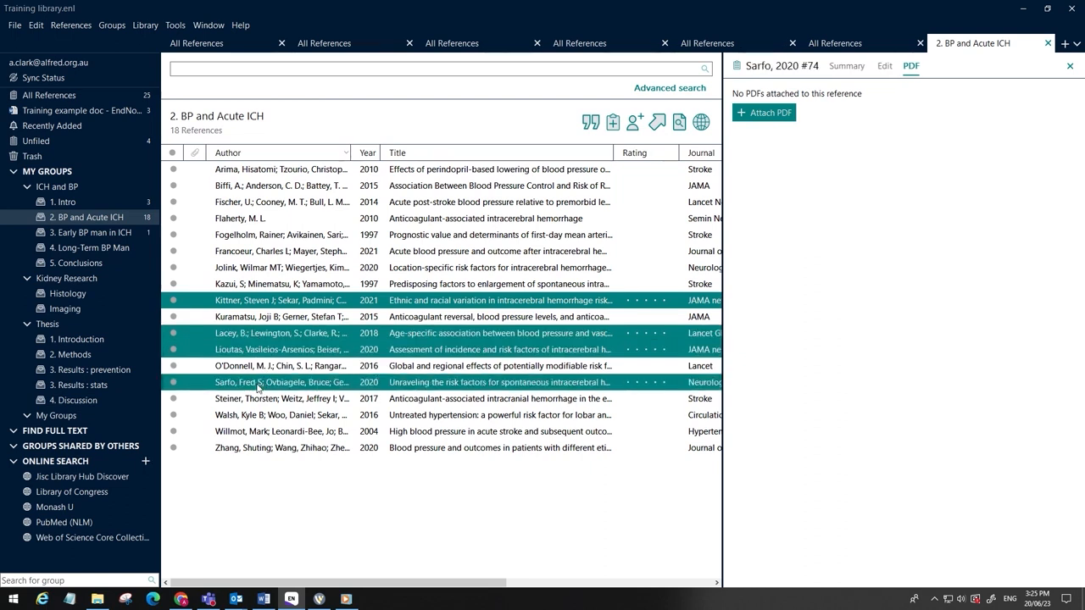
{"action": "left_click", "coordinate": [270, 453], "text": "ctrl"}
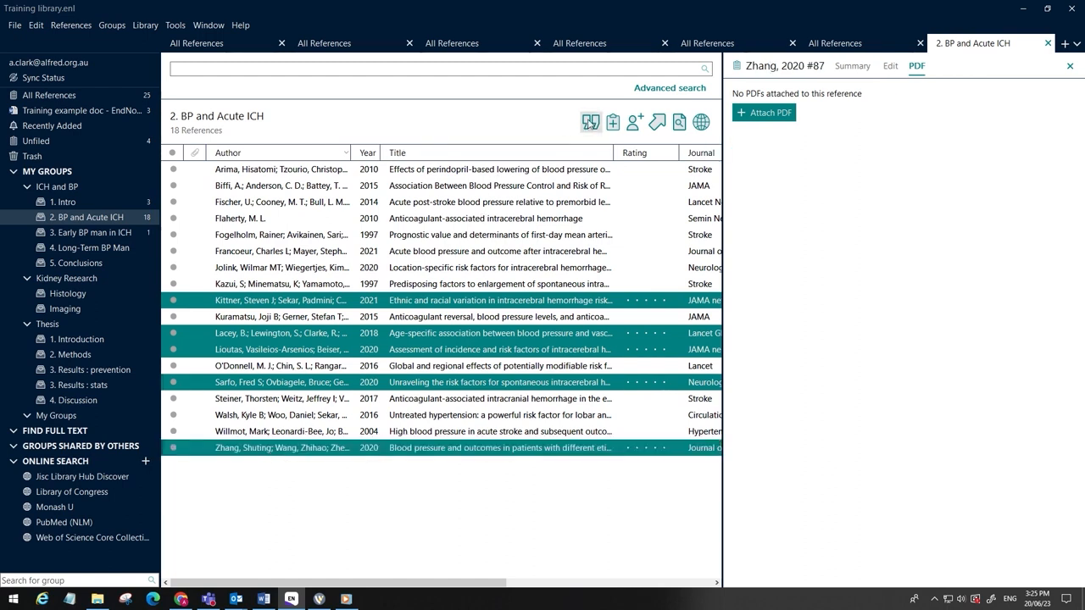
{"action": "left_click", "coordinate": [590, 123]}
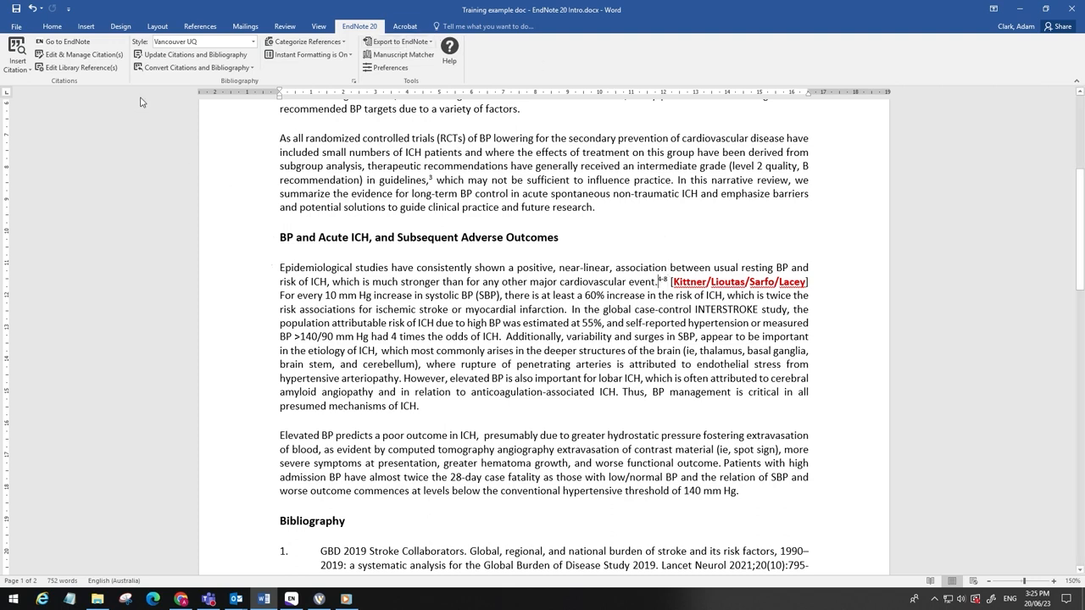
Step: Remove the Zhang 2020 reference from the new citation group in Edit & Manage Citations
{"action": "left_click", "coordinate": [66, 54]}
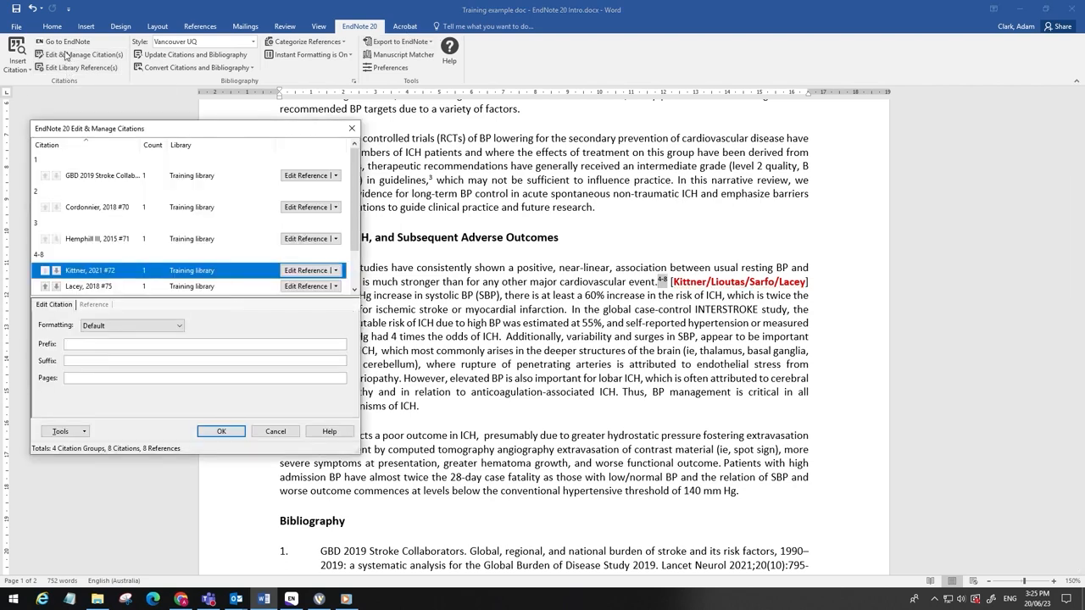
{"action": "scroll", "coordinate": [351, 204], "scroll_direction": "down", "scroll_amount": 1}
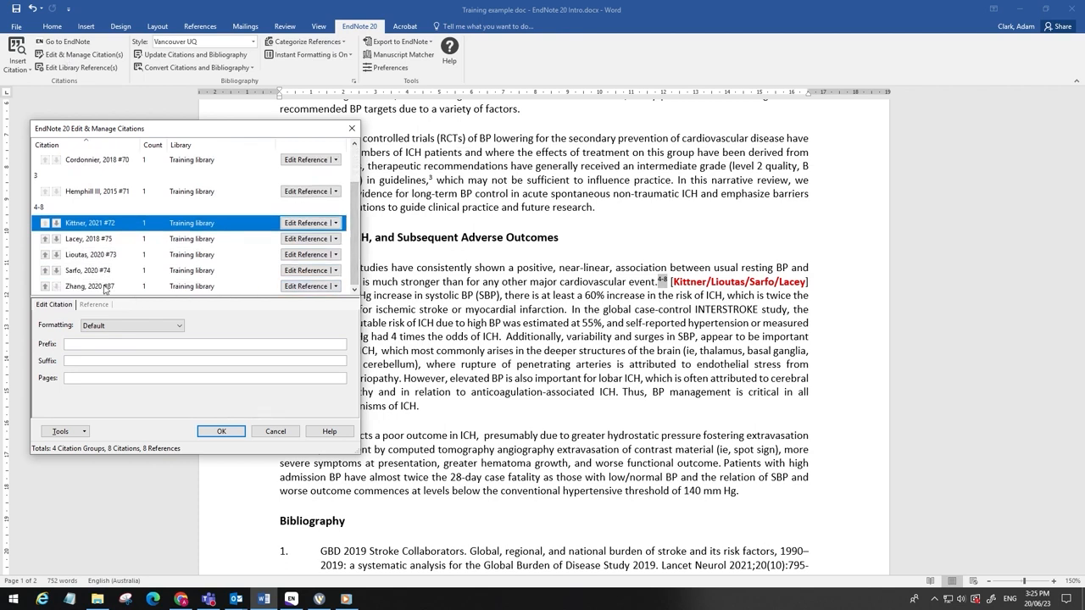
{"action": "left_click", "coordinate": [335, 289]}
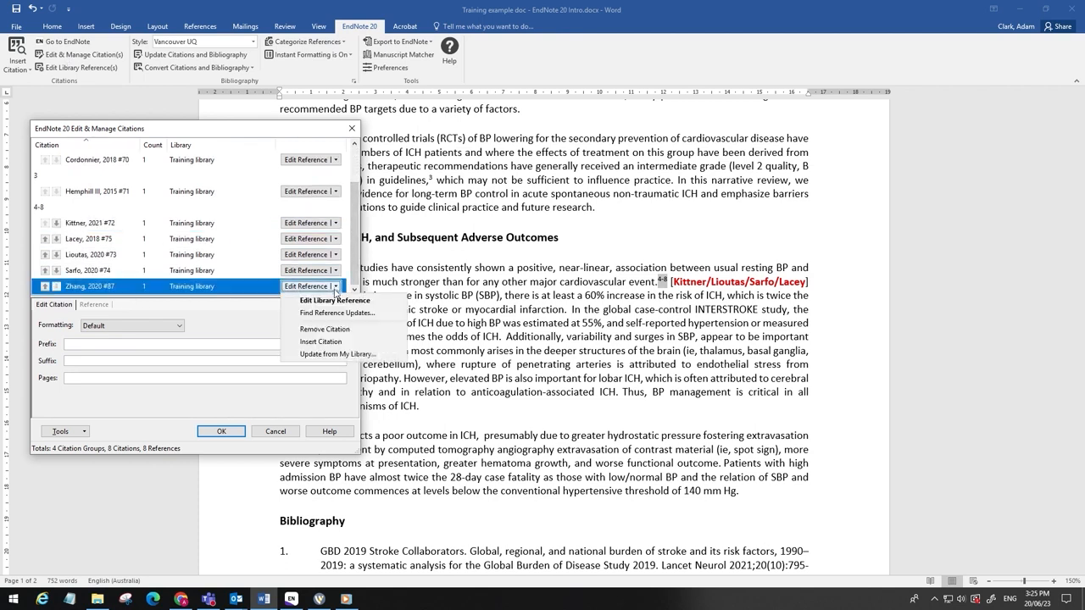
{"action": "left_click", "coordinate": [328, 333]}
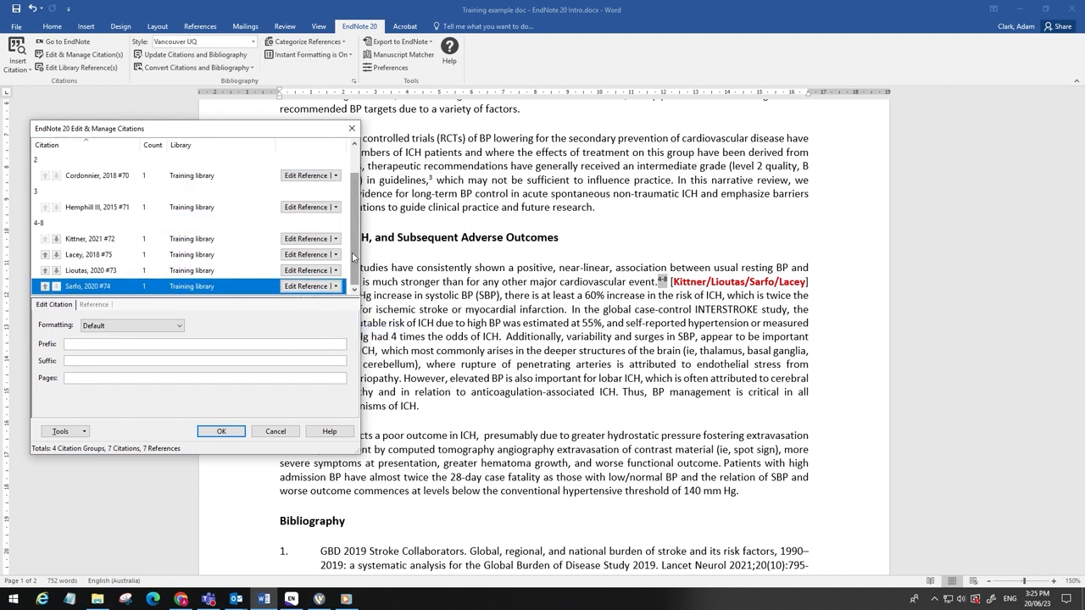
Step: Reorder the citation group to Kittner, Lioutas, Sarfo, Lacey and confirm the changes
{"action": "left_click", "coordinate": [44, 271]}
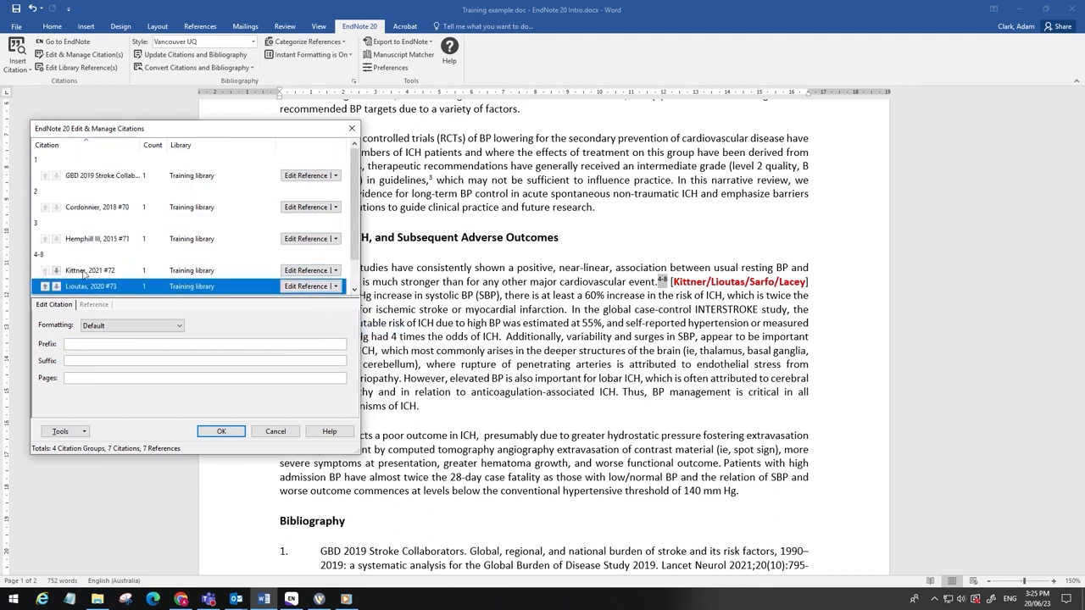
{"action": "left_click_drag", "start_coordinate": [356, 225], "coordinate": [354, 291]}
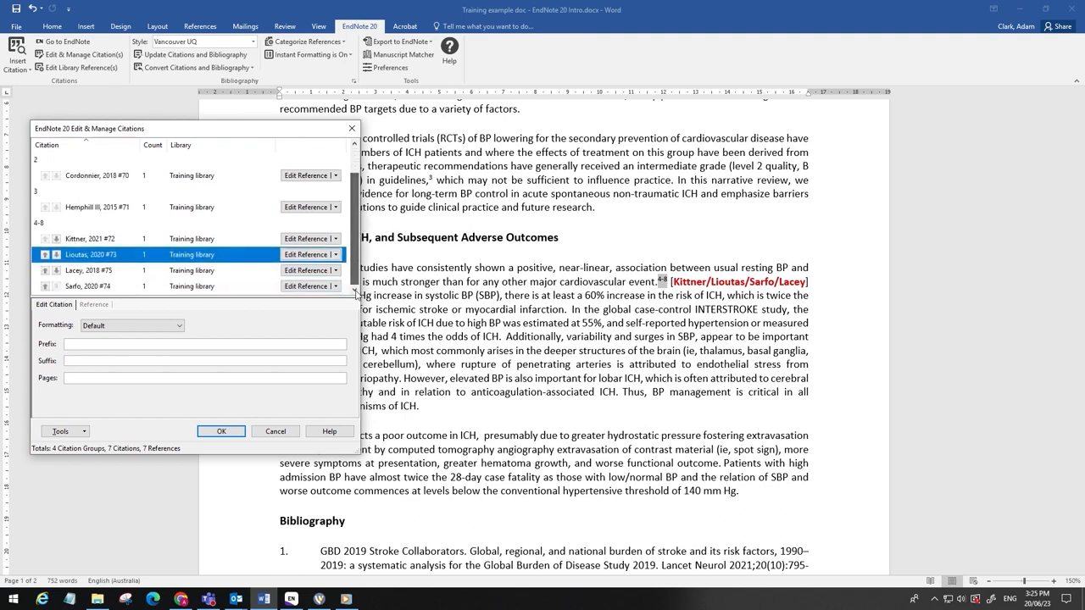
{"action": "left_click", "coordinate": [44, 286]}
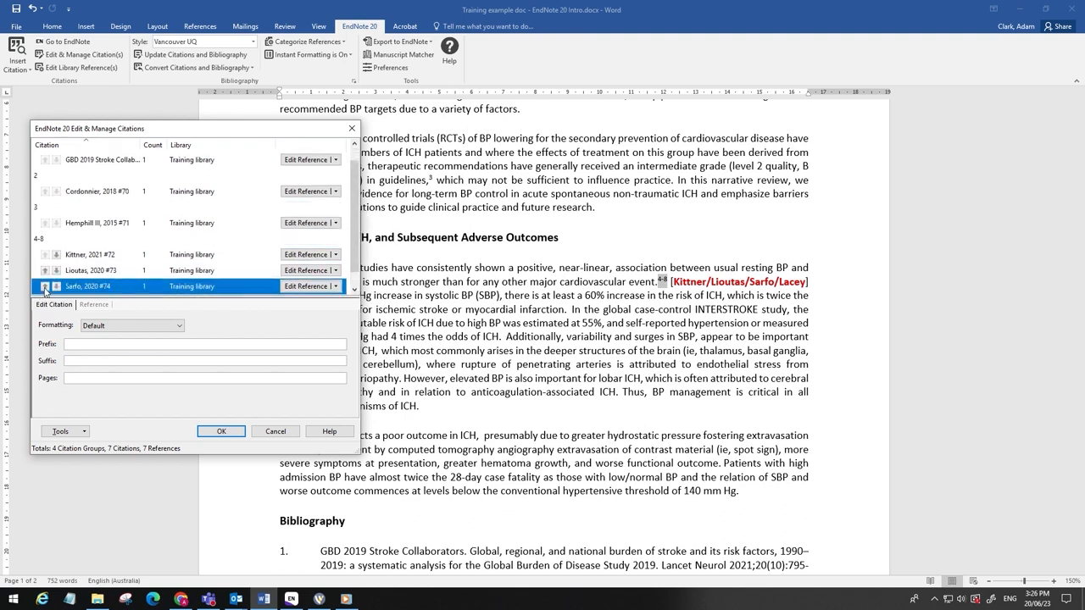
{"action": "left_click_drag", "start_coordinate": [356, 224], "coordinate": [357, 280]}
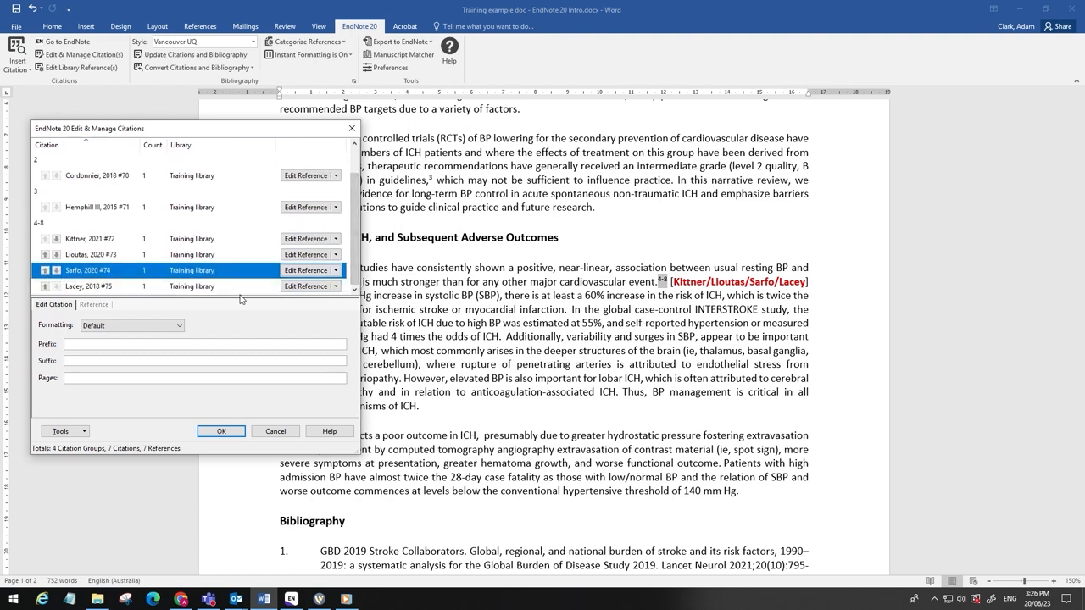
{"action": "left_click", "coordinate": [220, 431]}
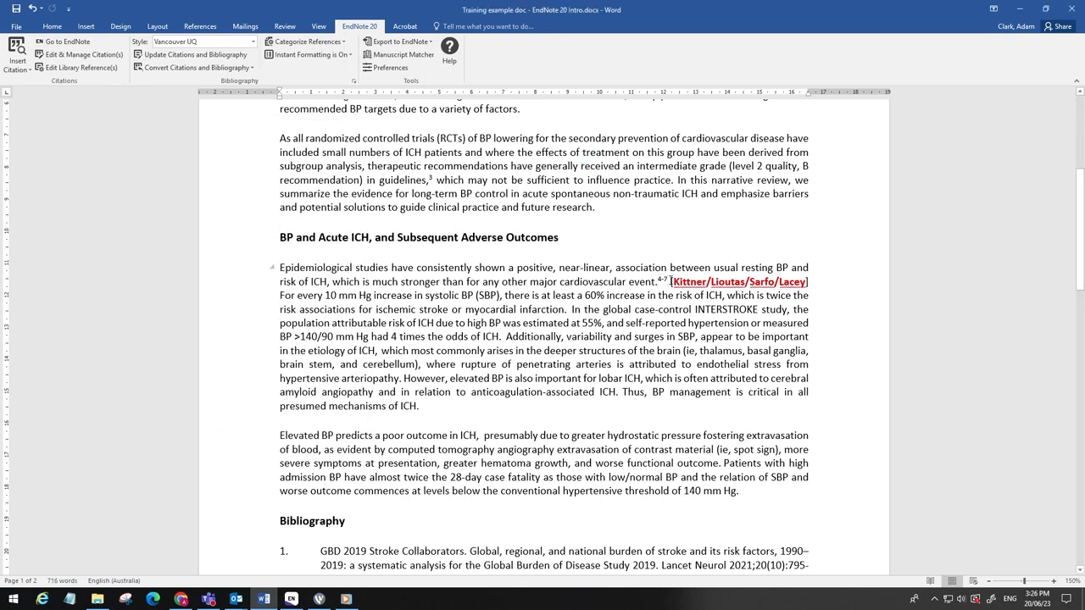
Step: Delete the "[Kittner/Lioutas/Sarfo/Lacey]" placeholder text
{"action": "left_click_drag", "start_coordinate": [669, 281], "coordinate": [834, 282]}
{"action": "key", "text": "Delete"}
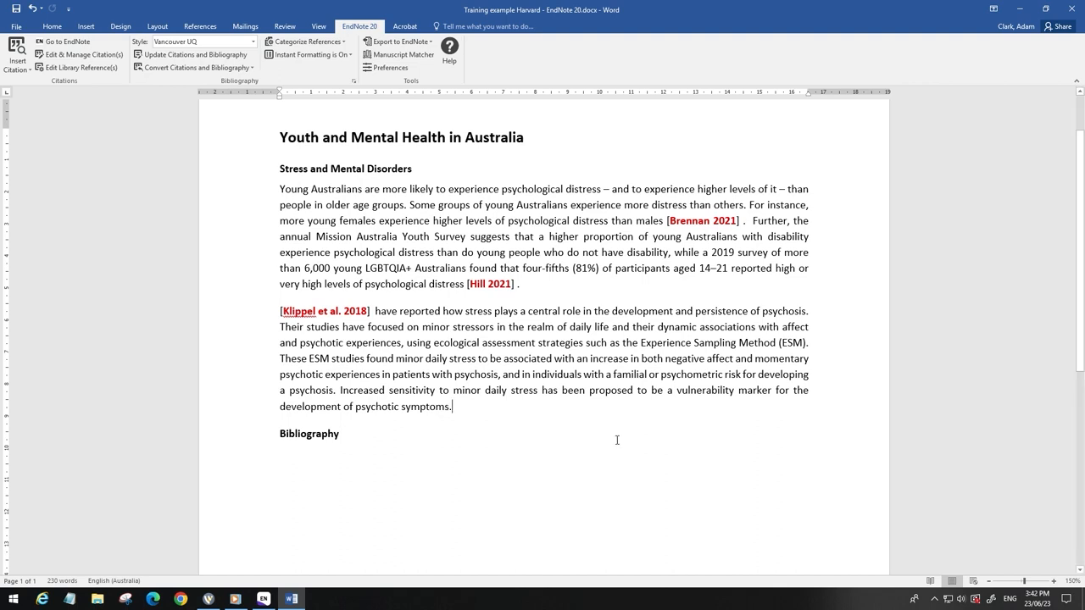
Step: Change the citation style of the Youth and Mental Health document to Harvard UQ
{"action": "left_click", "coordinate": [253, 42]}
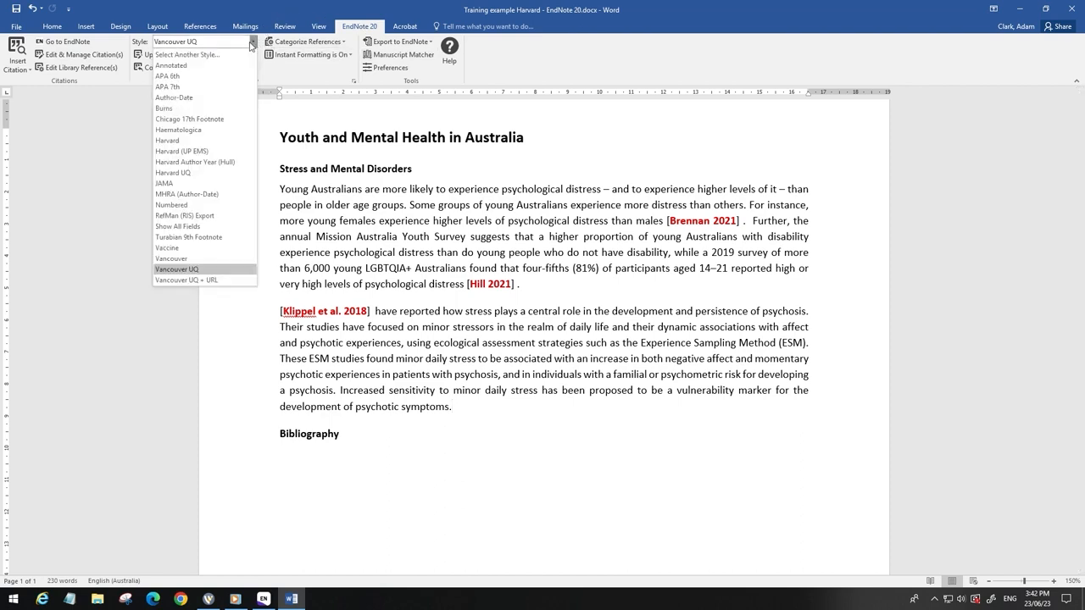
{"action": "left_click", "coordinate": [178, 172]}
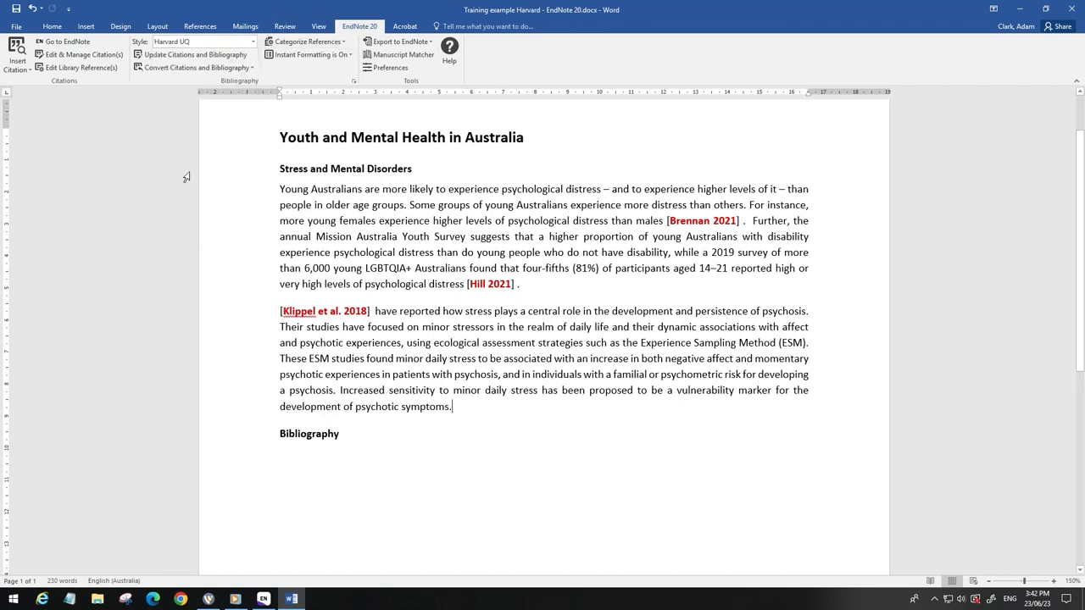
Step: Search the library for "brennan" and insert the Brennan 2021 reference as a citation after the "[Brennan 2021]" placeholder
{"action": "left_click", "coordinate": [743, 219]}
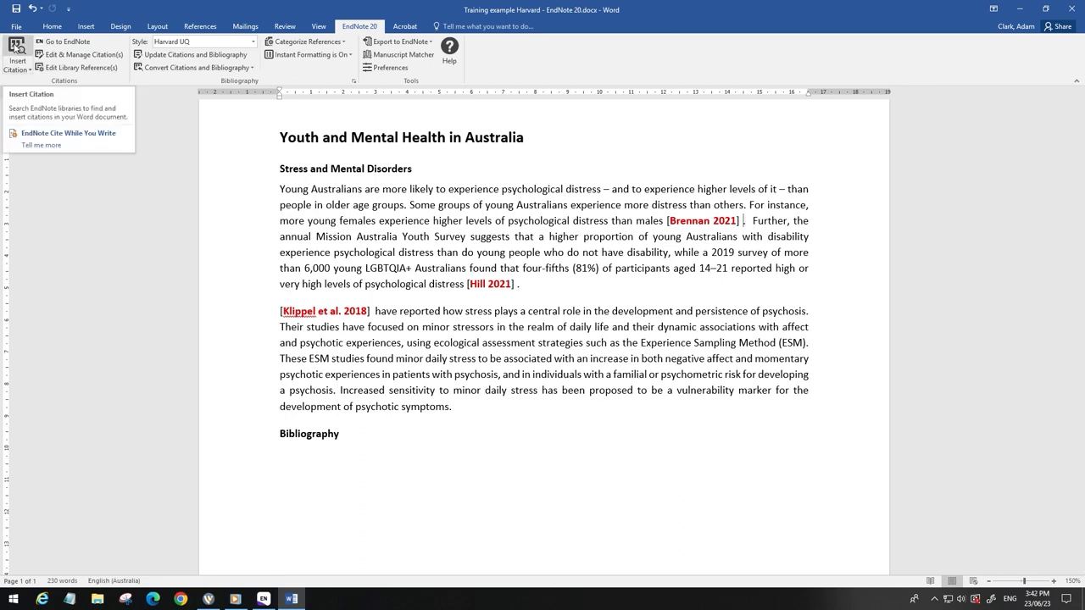
{"action": "left_click", "coordinate": [17, 46]}
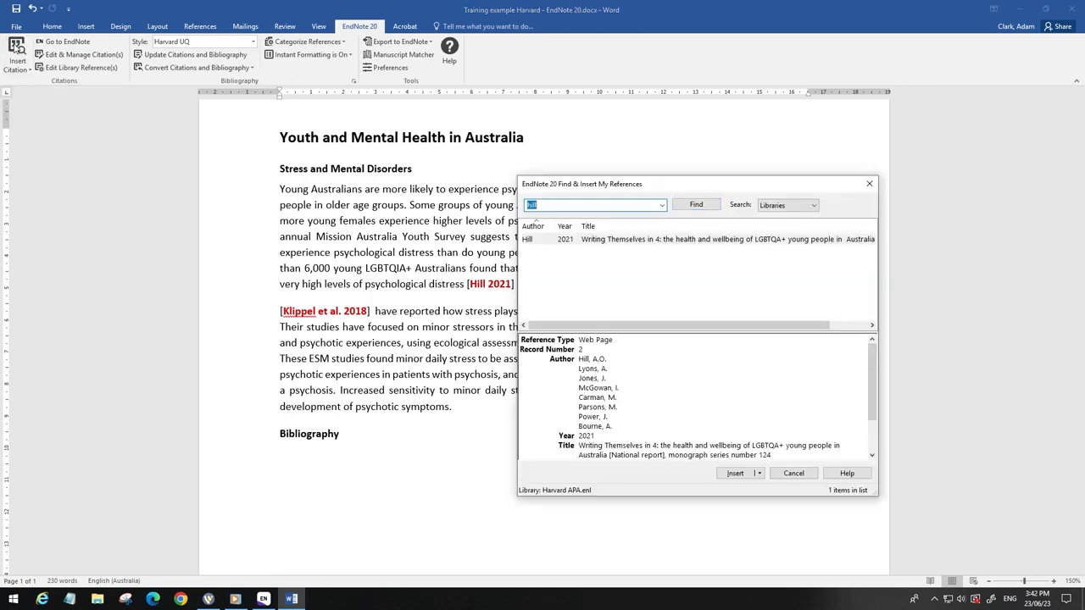
{"action": "type", "text": "brennan"}
{"action": "left_click", "coordinate": [705, 206]}
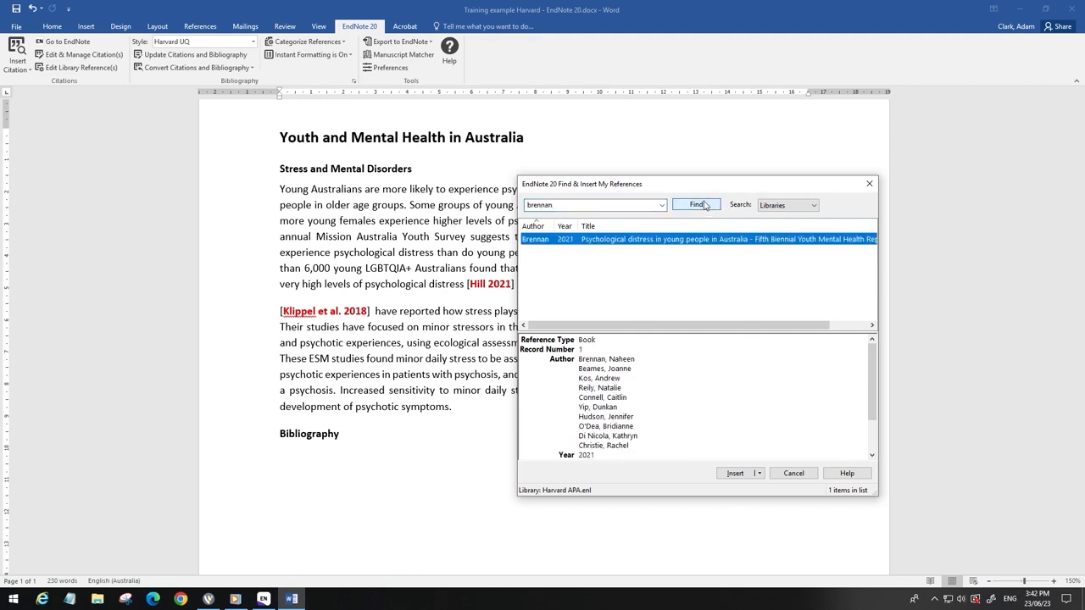
{"action": "left_click", "coordinate": [734, 473]}
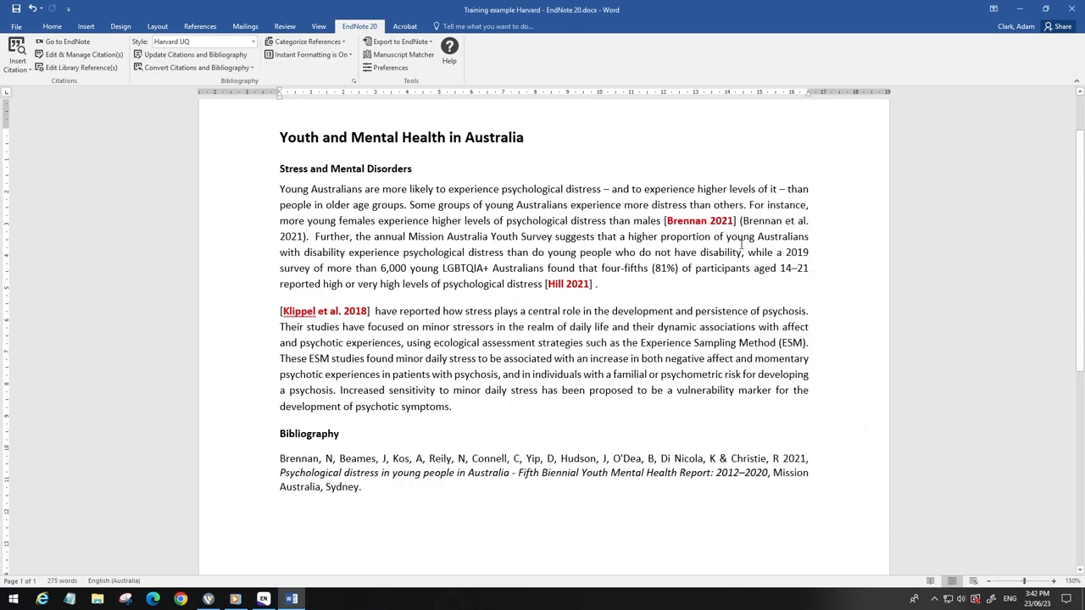
Step: Delete the "[Brennan 2021]" placeholder text
{"action": "left_click", "coordinate": [700, 218]}
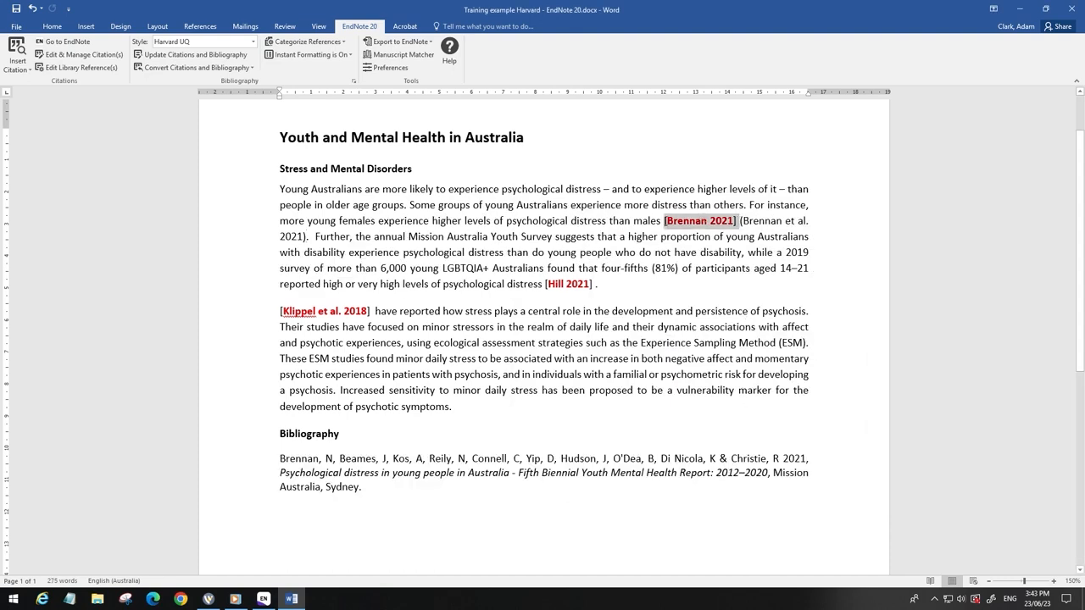
{"action": "key", "text": "Delete"}
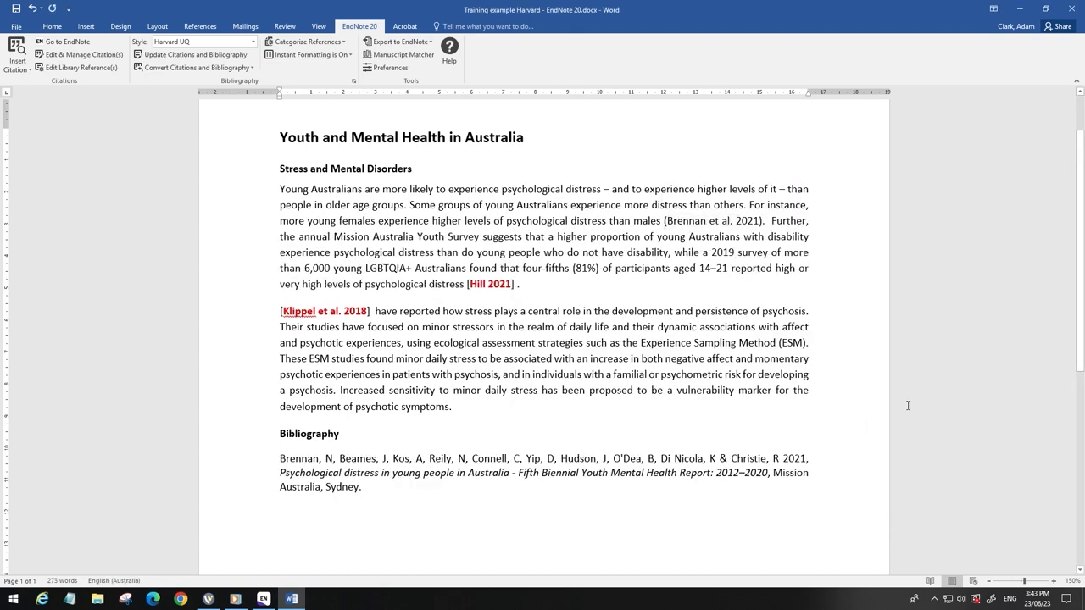
Step: Search the library for "hill" and insert the Hill 2021 reference as a citation after the "[Hill 2021]" placeholder
{"action": "left_click", "coordinate": [517, 286]}
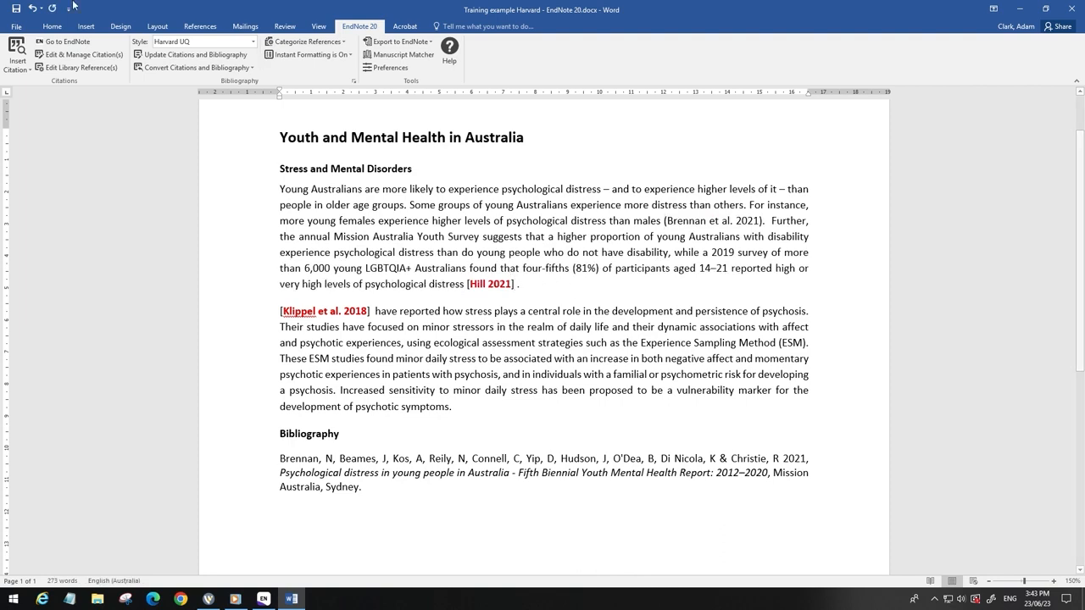
{"action": "left_click", "coordinate": [17, 51]}
{"action": "type", "text": "hill"}
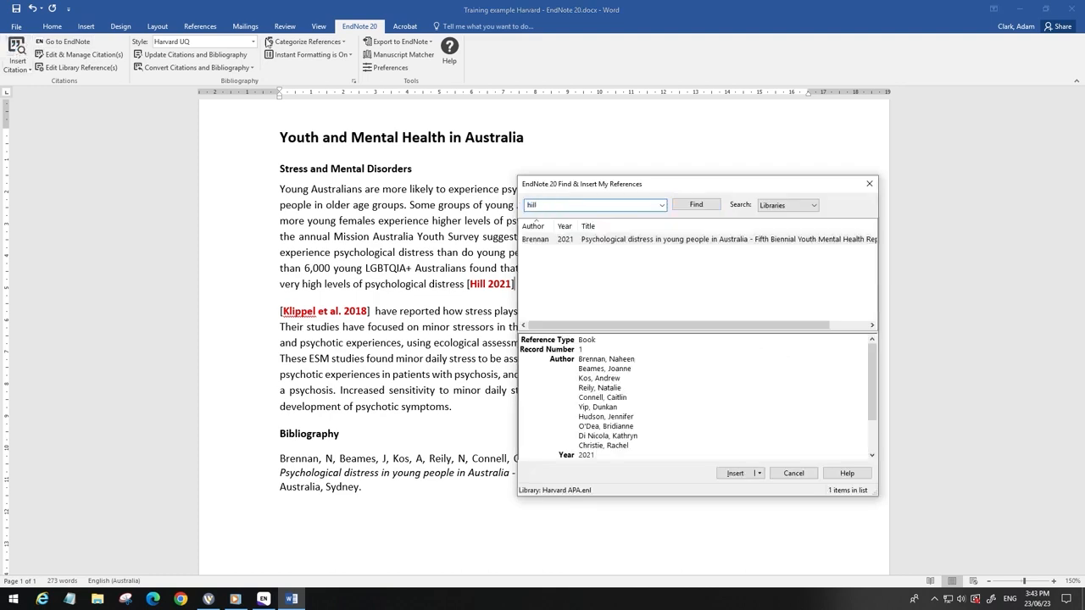
{"action": "left_click", "coordinate": [694, 205]}
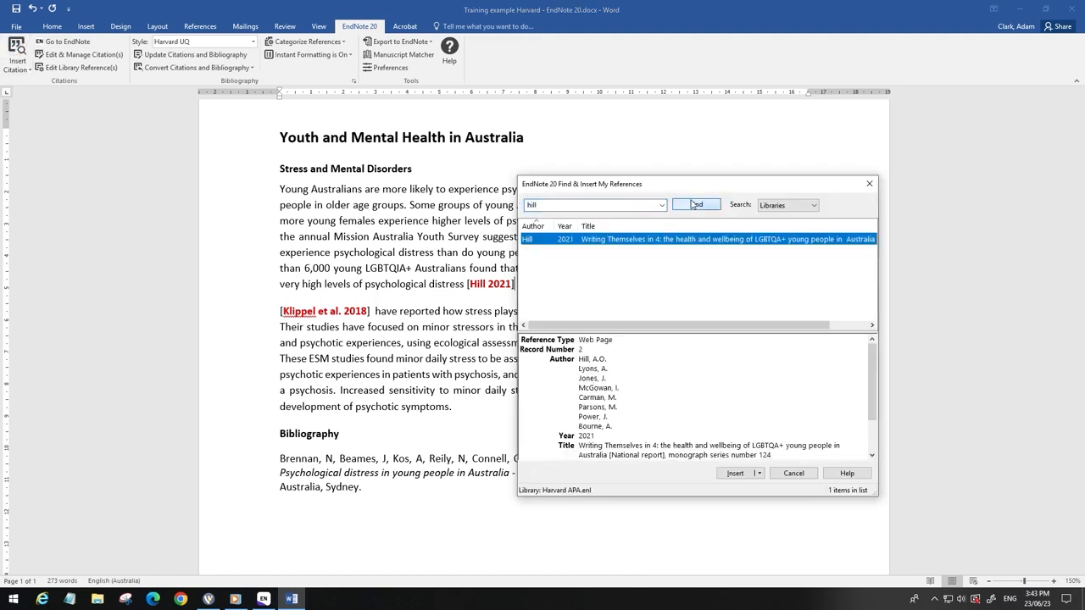
{"action": "left_click", "coordinate": [731, 473]}
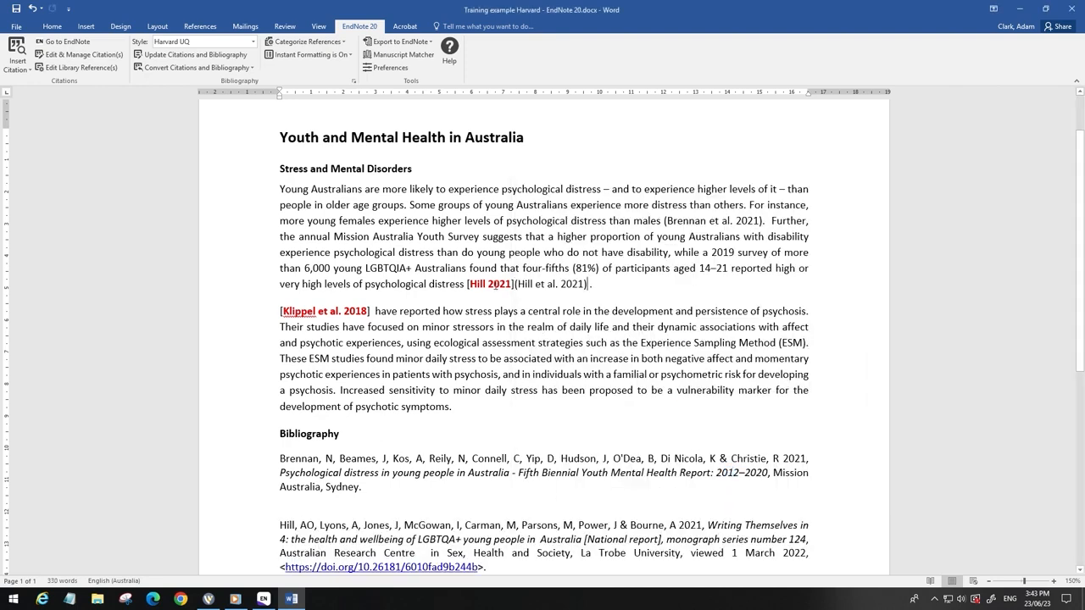
Step: Delete the "[Hill 2021]" placeholder text
{"action": "left_click_drag", "start_coordinate": [514, 284], "coordinate": [465, 285]}
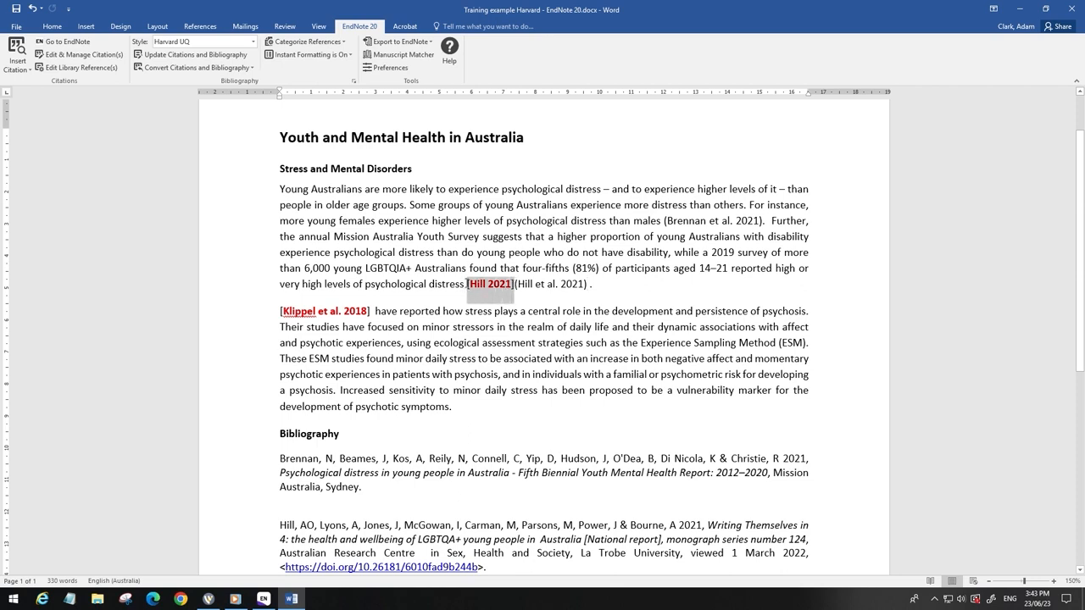
{"action": "key", "text": "Delete"}
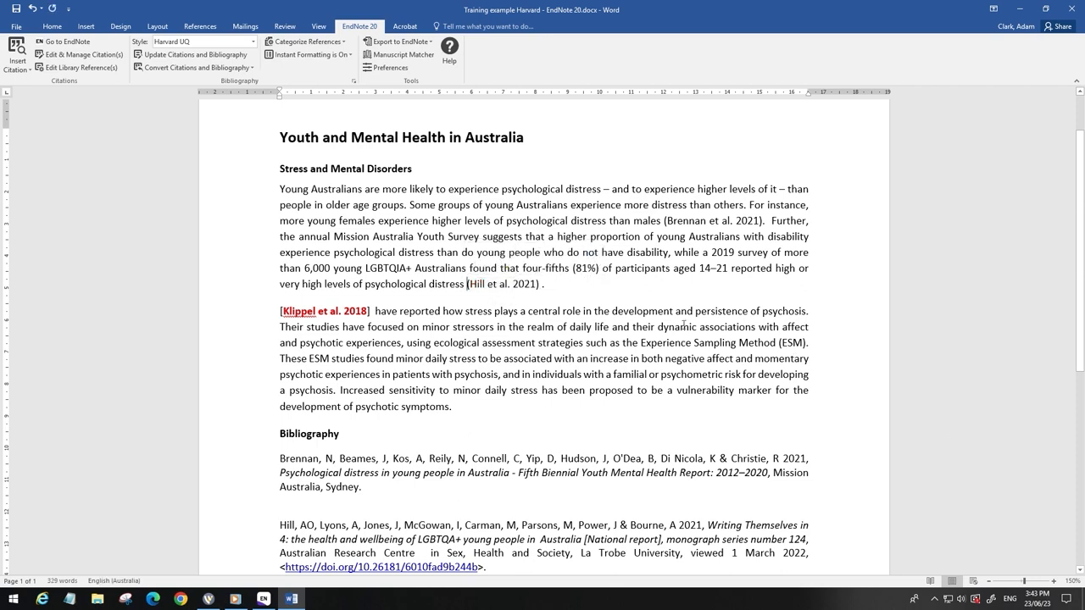
Step: Search the library for "klippel" and insert the Klippel 2018 reference as an Author (Year) citation after the "[Klippel et al. 2018]" placeholder
{"action": "scroll", "coordinate": [641, 334], "scroll_direction": "down", "scroll_amount": 2}
{"action": "scroll", "coordinate": [641, 334], "scroll_direction": "down", "scroll_amount": 1}
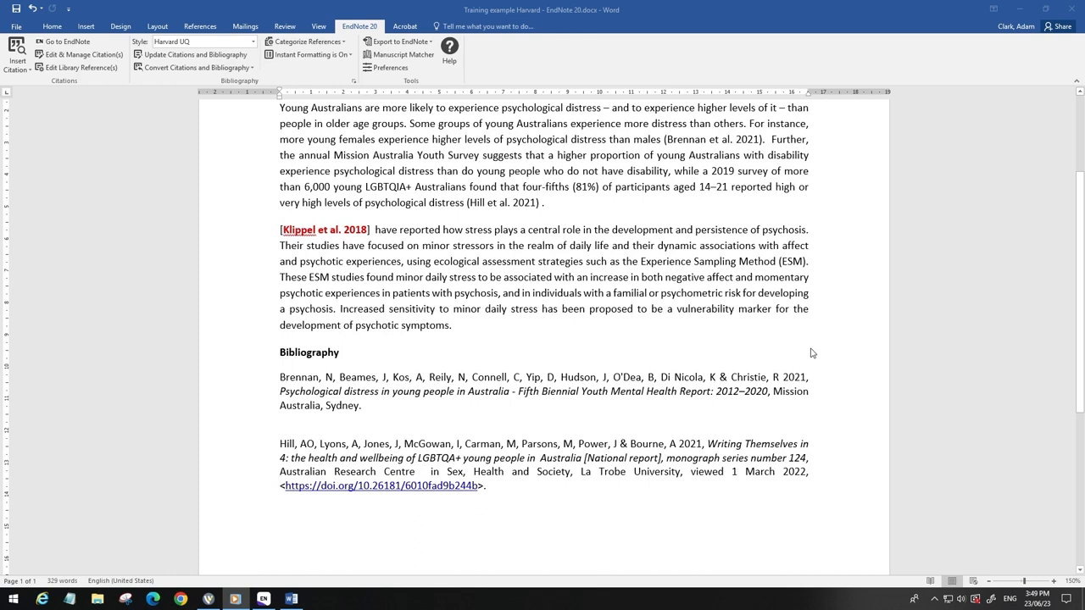
{"action": "left_click", "coordinate": [370, 232]}
{"action": "left_click", "coordinate": [371, 230]}
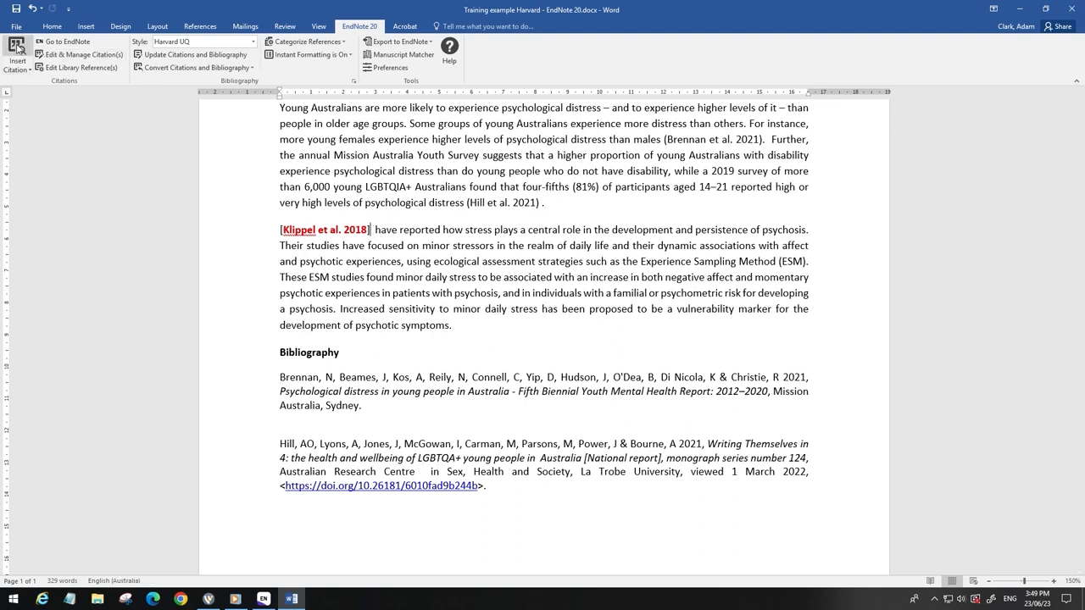
{"action": "left_click", "coordinate": [17, 47]}
{"action": "type", "text": "kli"}
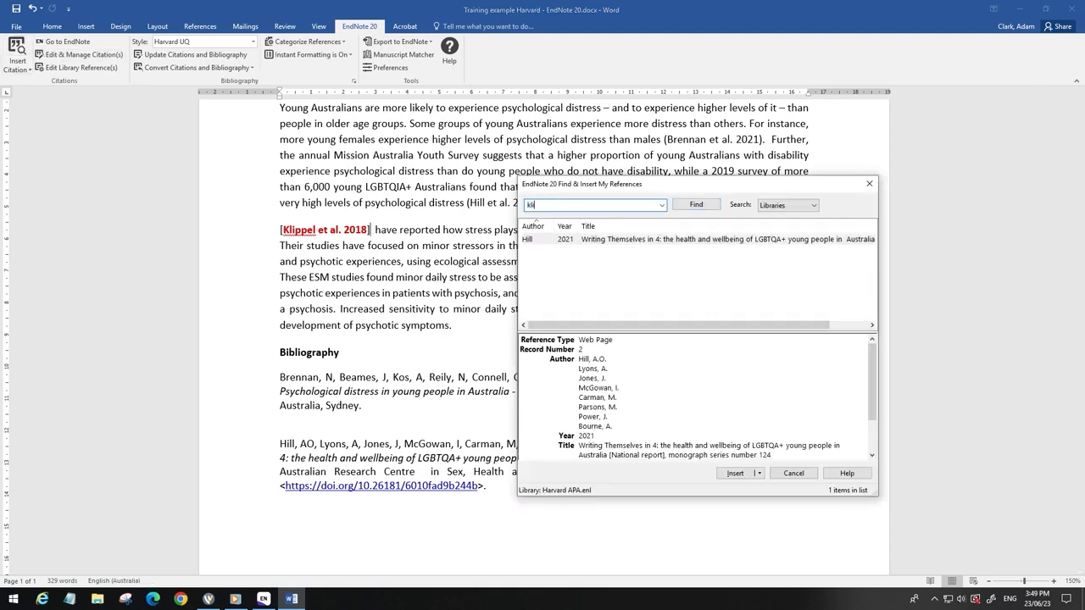
{"action": "type", "text": "ppel"}
{"action": "left_click", "coordinate": [695, 206]}
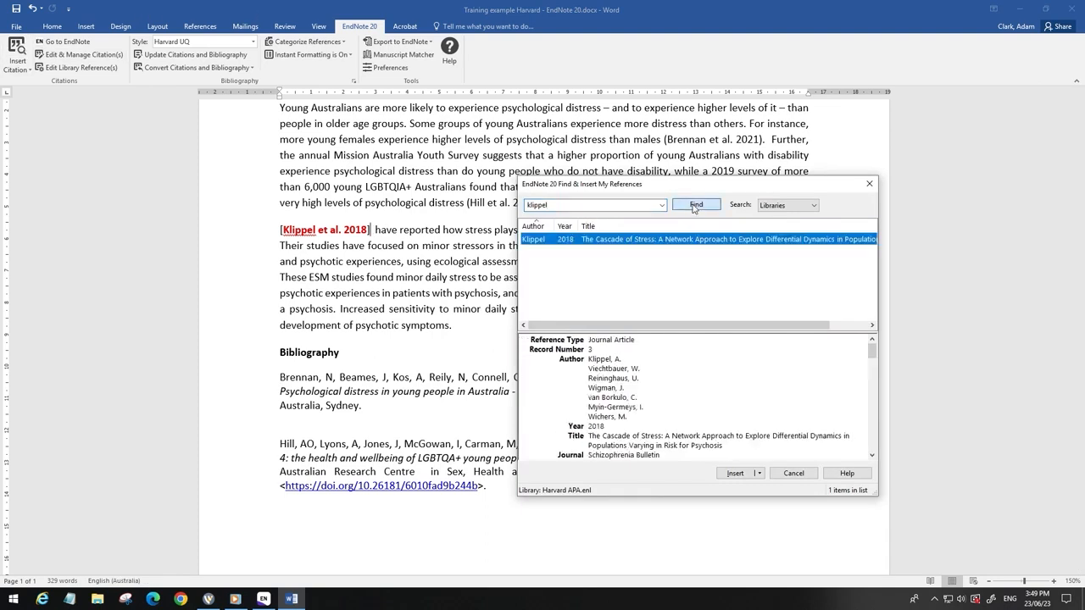
{"action": "left_click", "coordinate": [759, 473]}
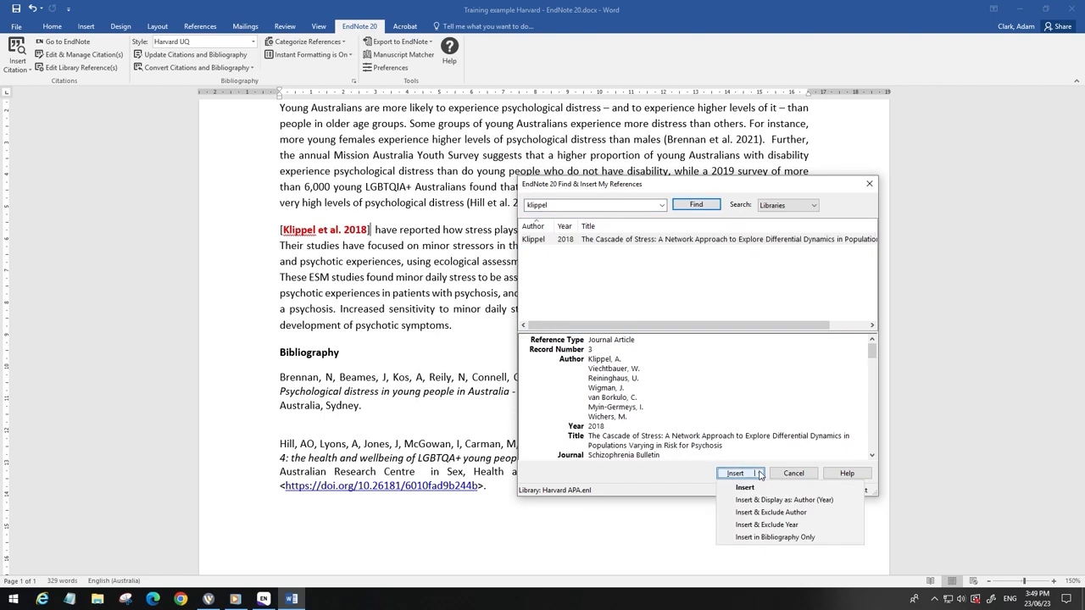
{"action": "left_click", "coordinate": [795, 501]}
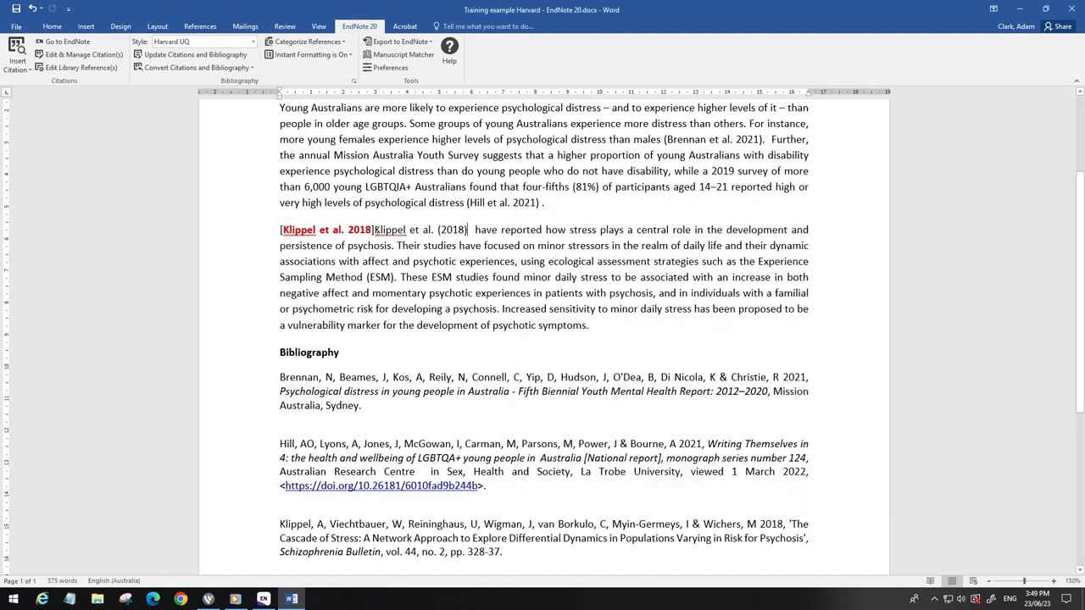
Step: Delete the "[Klippel et al. 2018]" placeholder text and the leftover space before the new citation
{"action": "left_click_drag", "start_coordinate": [374, 229], "coordinate": [265, 232]}
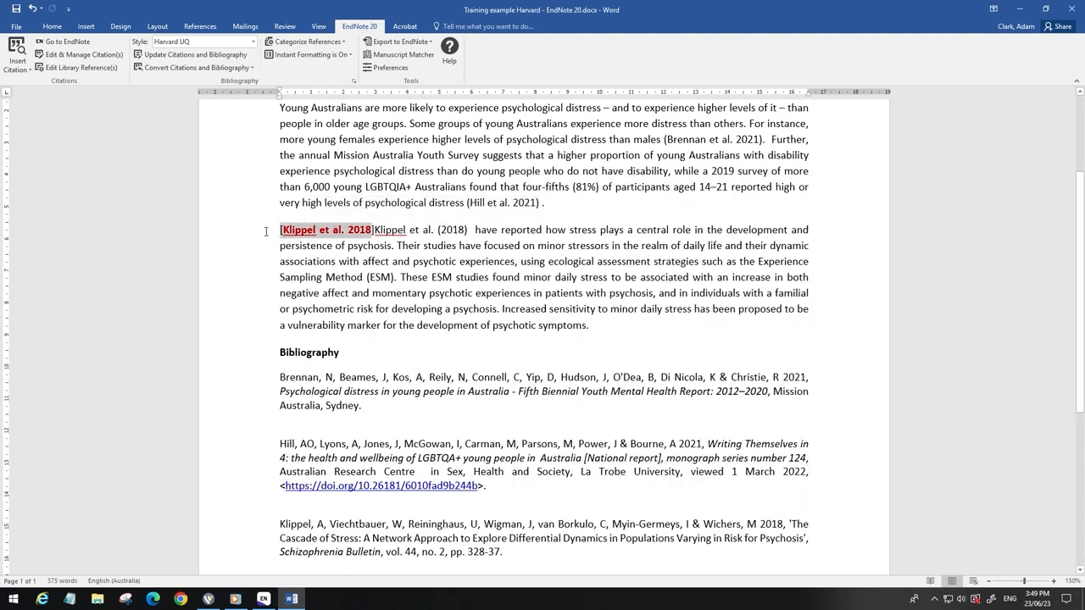
{"action": "key", "text": "Delete"}
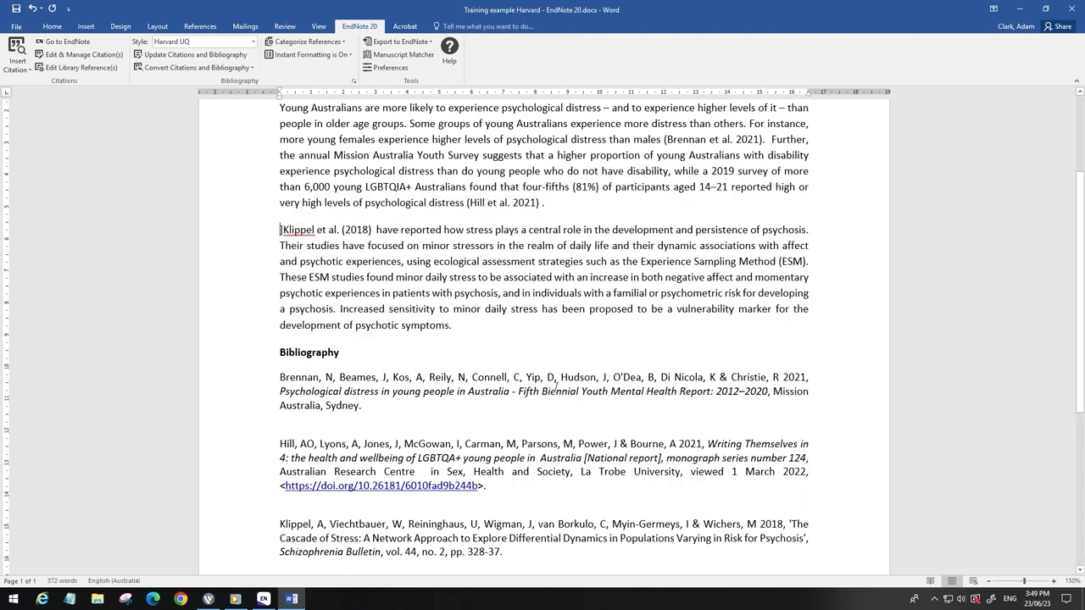
{"action": "key", "text": "Delete"}
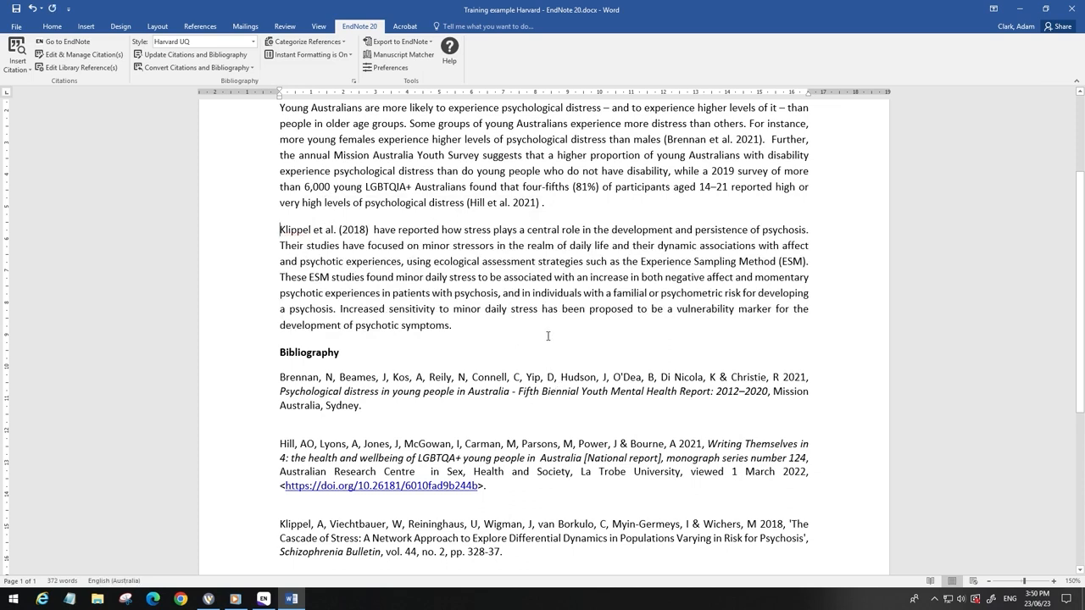